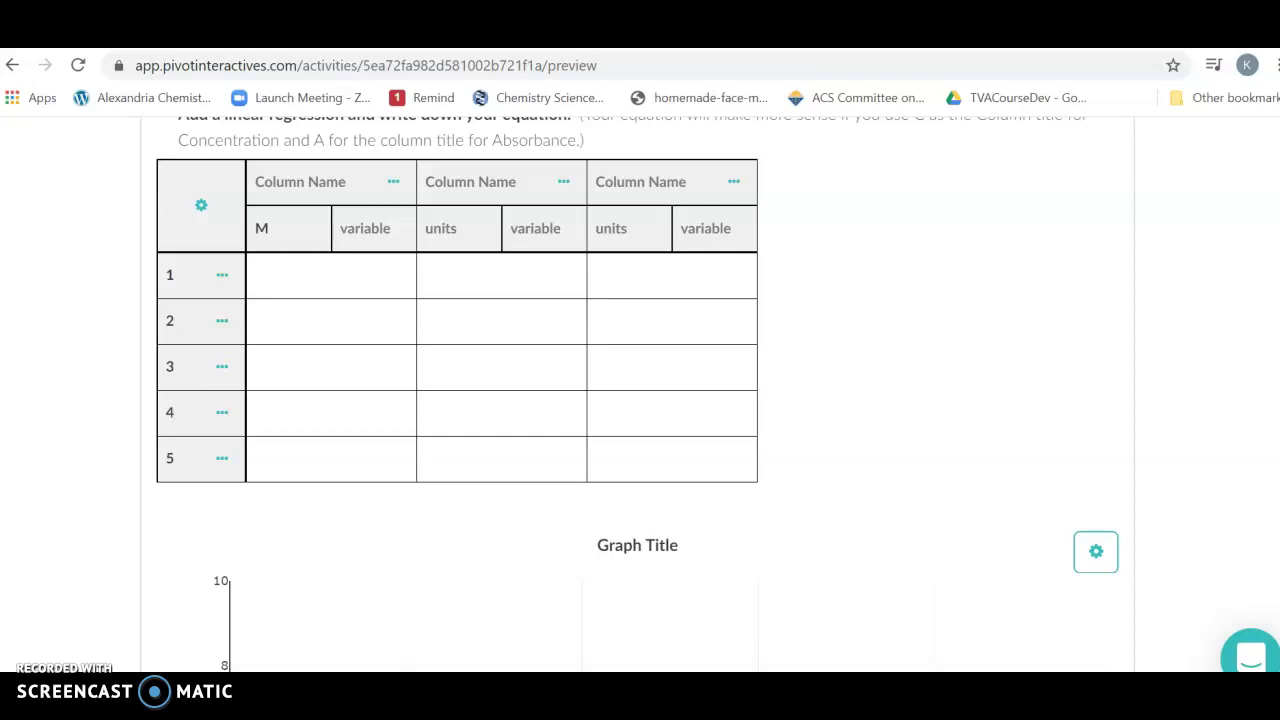
# Step: Scroll to question 3's data table and name its three columns C, T and A
pyautogui.scroll(10, 1268, 490)
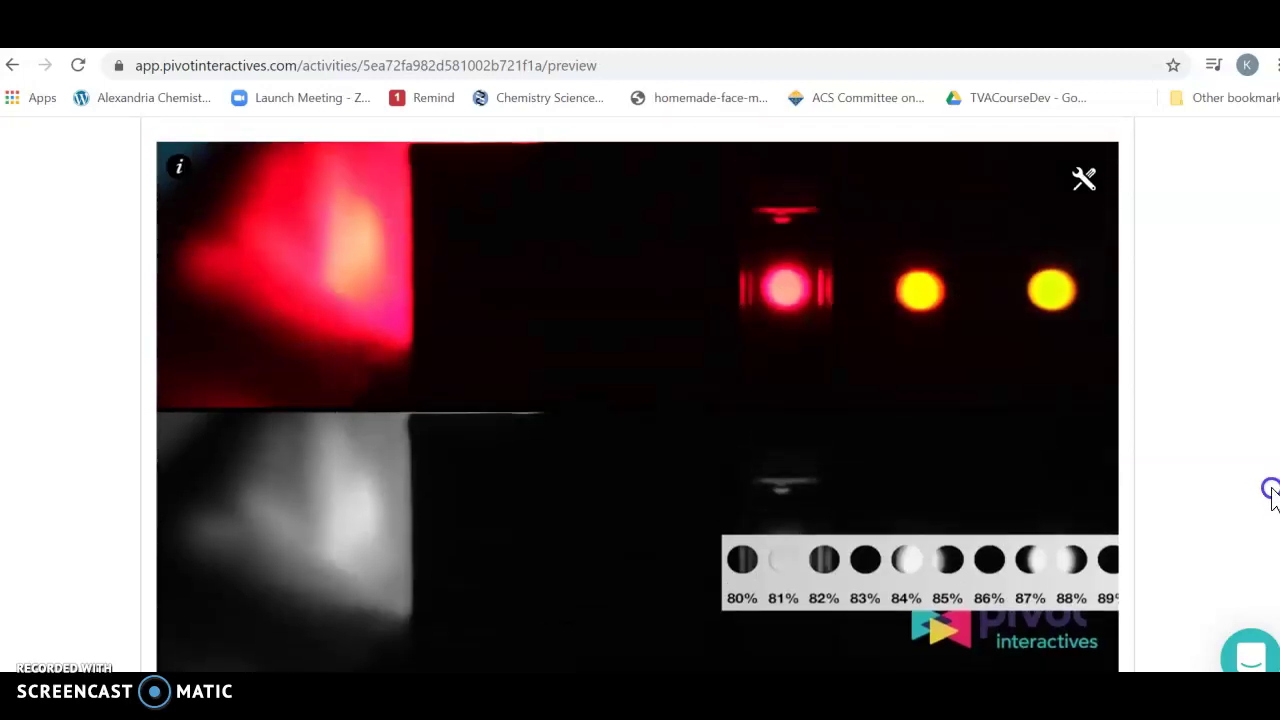
pyautogui.scroll(-1, 1268, 490)
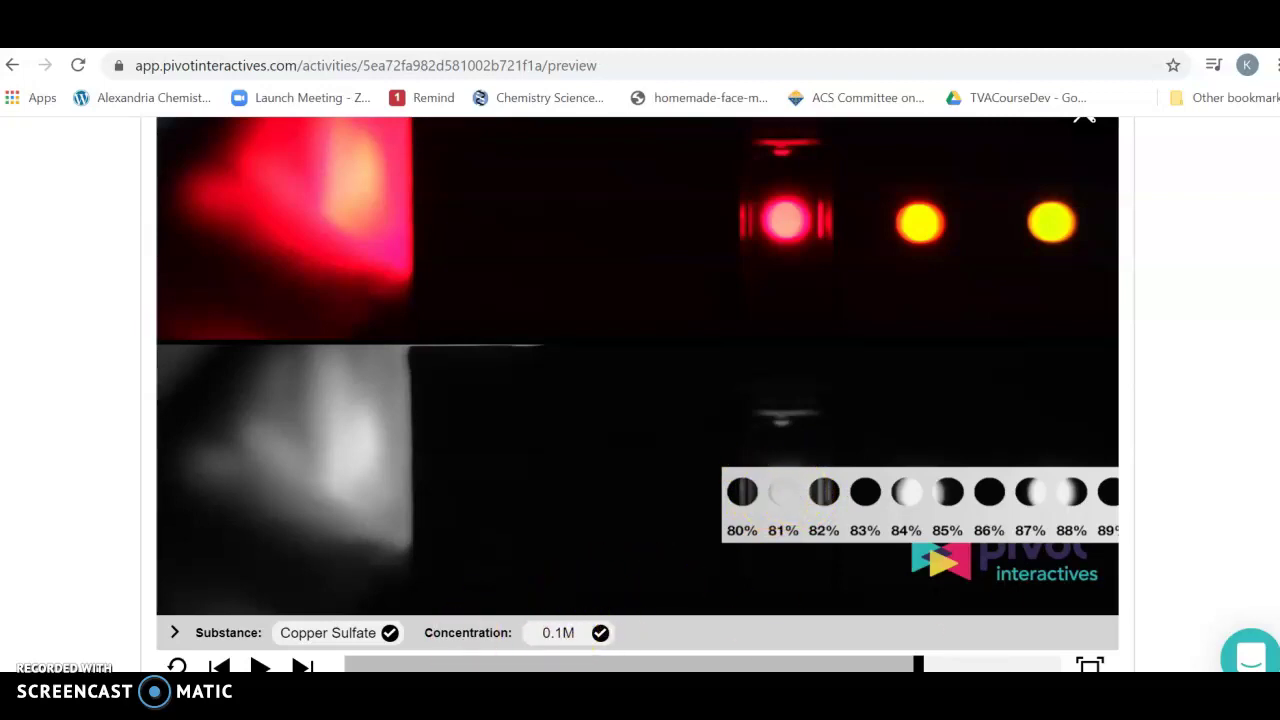
pyautogui.scroll(-4, 638, 414)
pyautogui.scroll(-4, 638, 400)
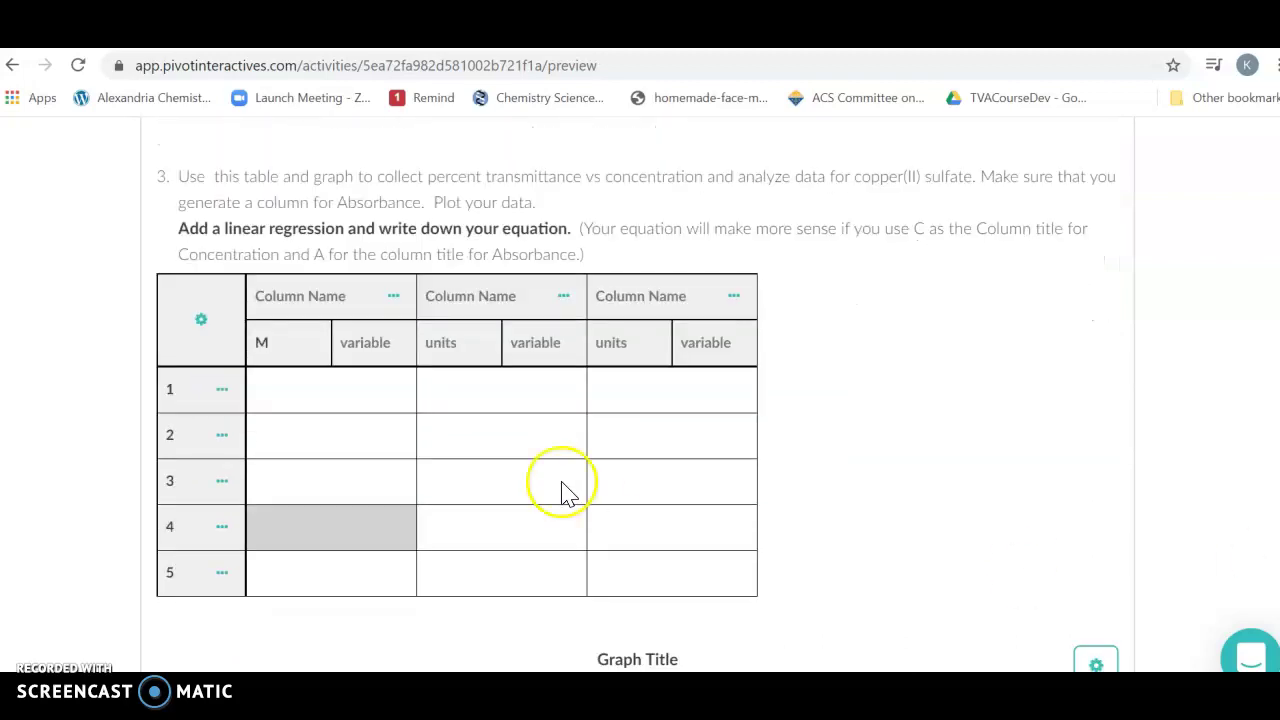
pyautogui.click(351, 296)
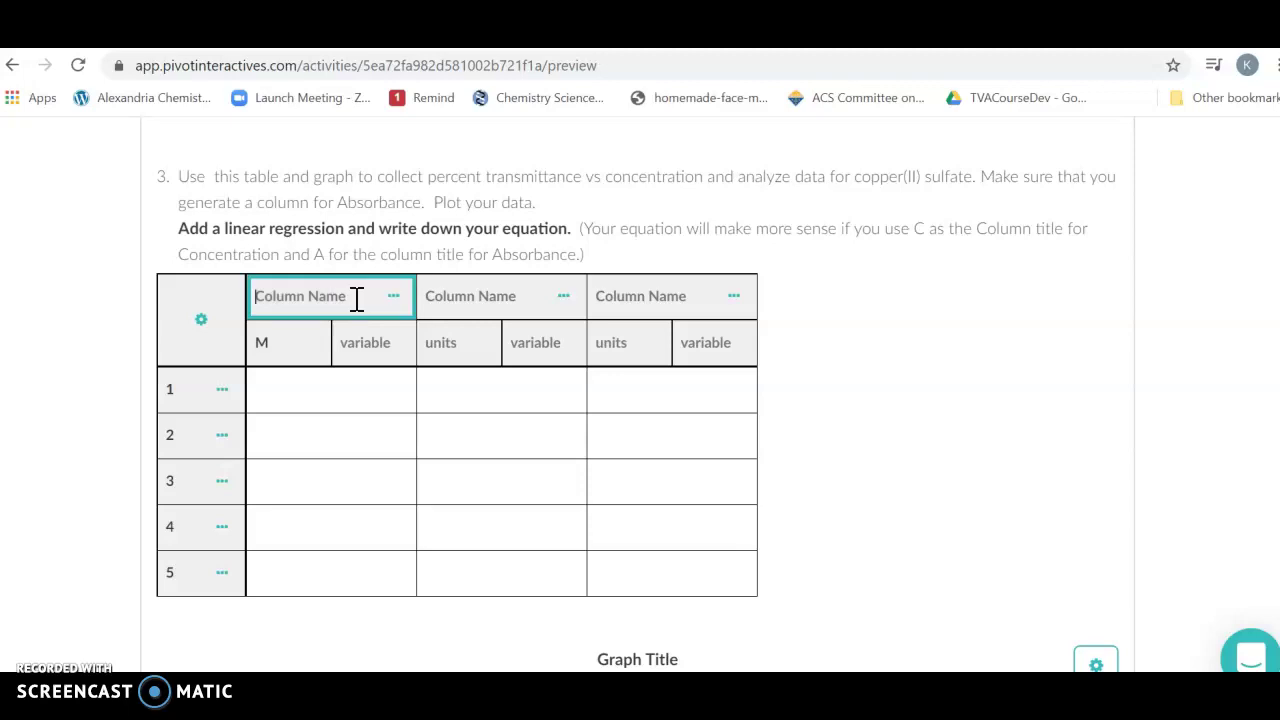
pyautogui.write('C')
pyautogui.click(501, 299)
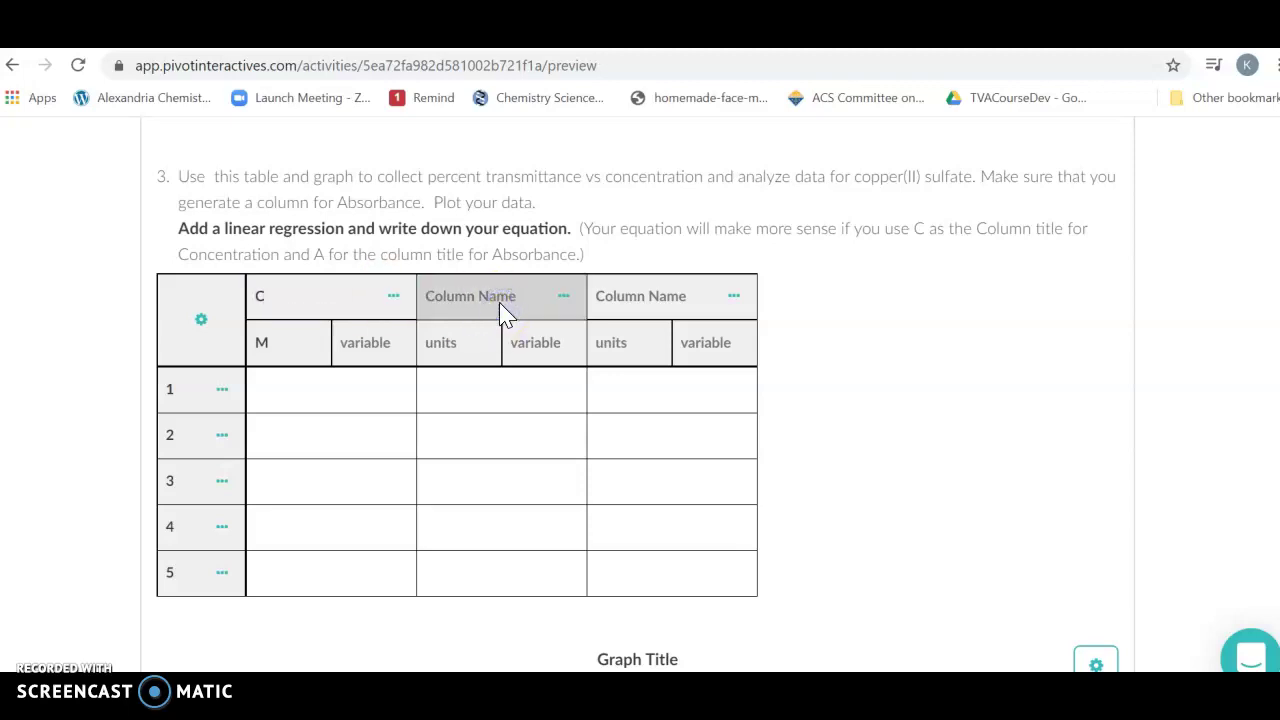
pyautogui.write('T')
pyautogui.click(632, 298)
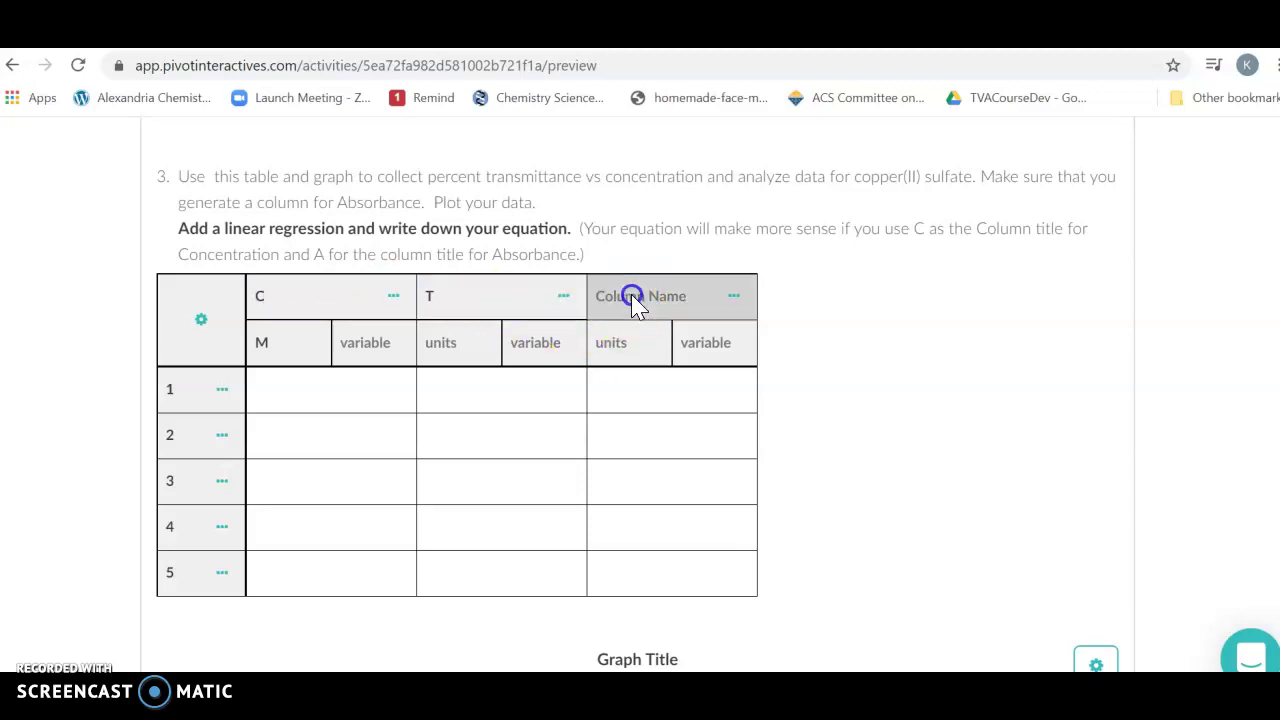
pyautogui.write('A')
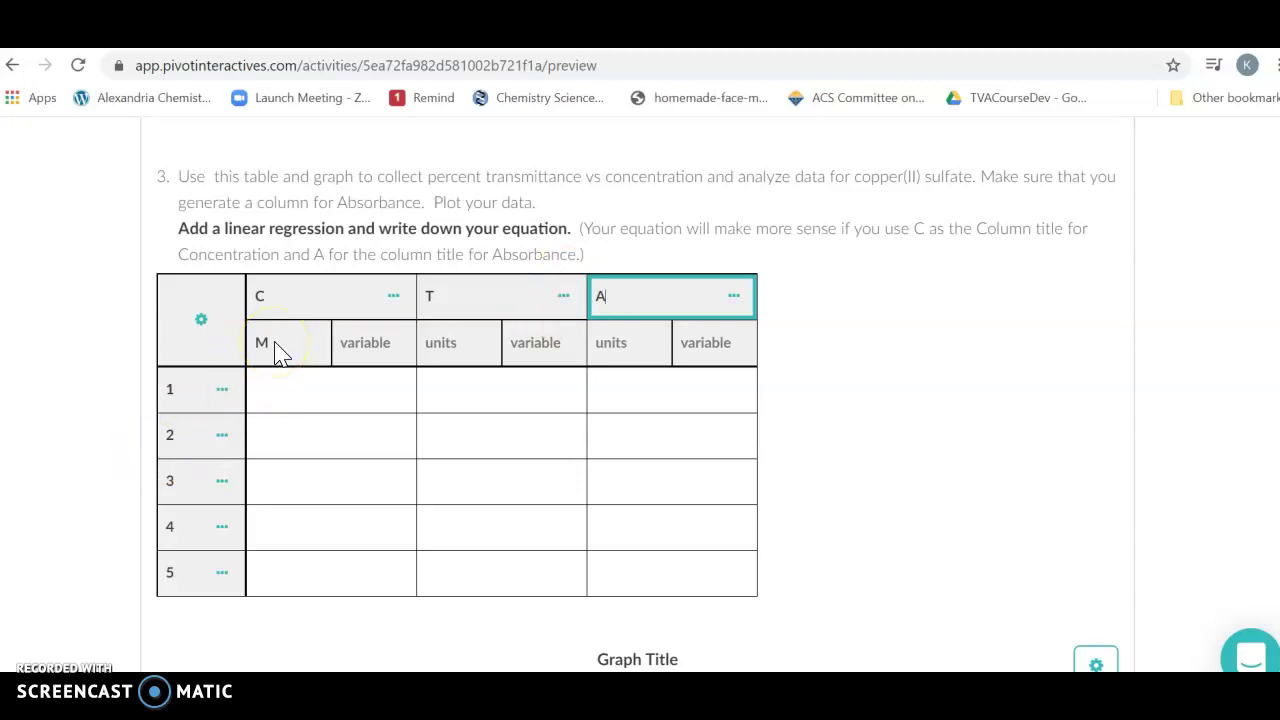
pyautogui.click(280, 394)
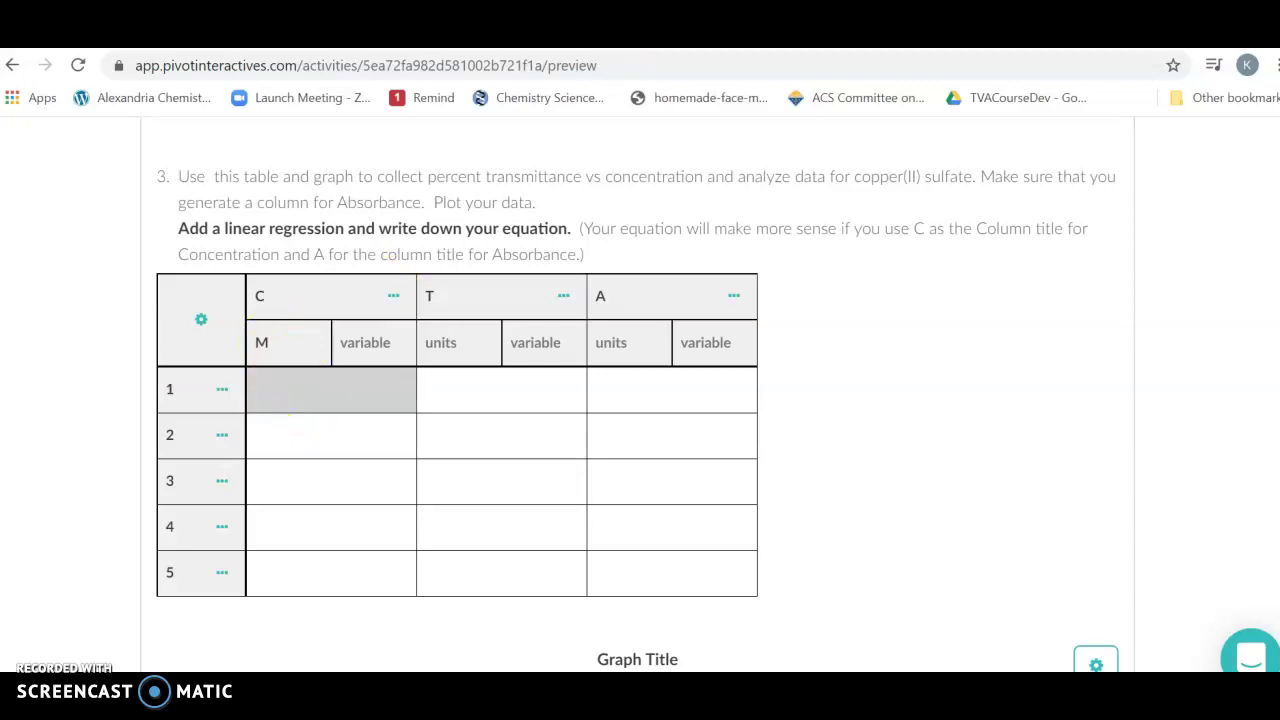
# Step: Enter concentrations 0.40, 0.35, 0.20 and 0.10 in rows 1–4 of column C
pyautogui.write('40')
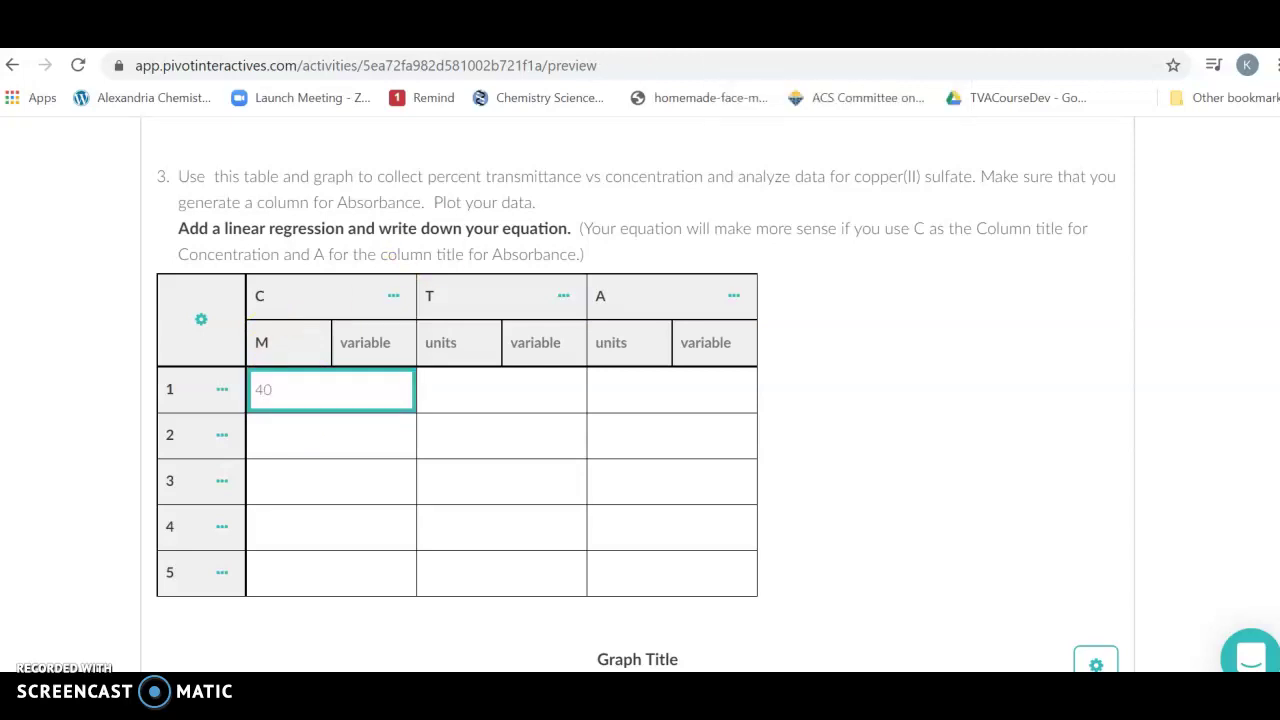
pyautogui.press('BackSpace')
pyautogui.press('BackSpace')
pyautogui.write('.40')
pyautogui.press('Return')
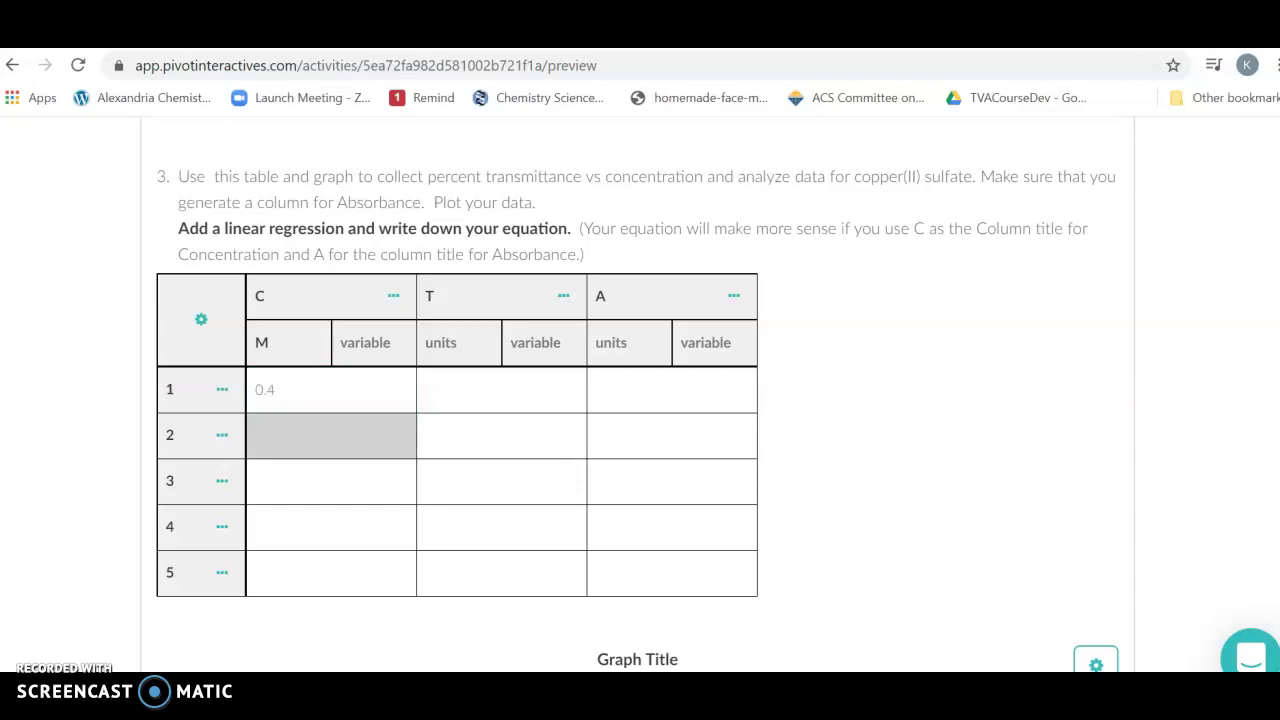
pyautogui.write('.35')
pyautogui.press('Return')
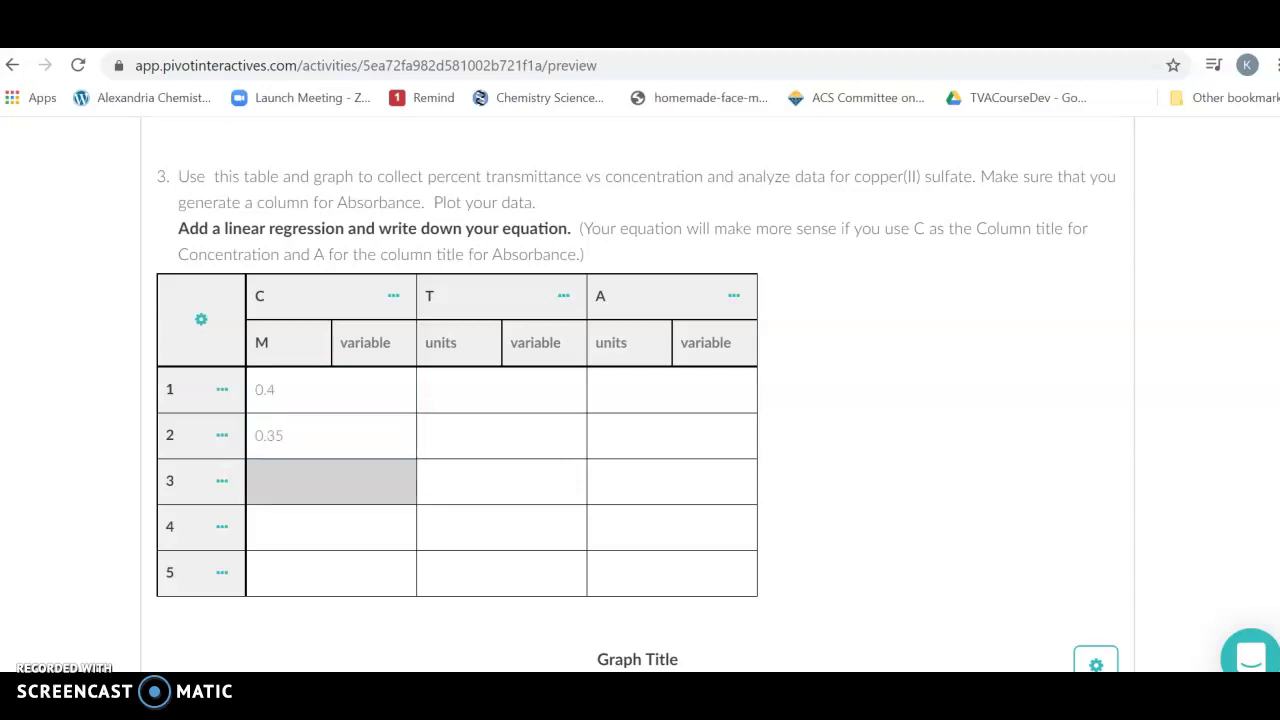
pyautogui.write('.20')
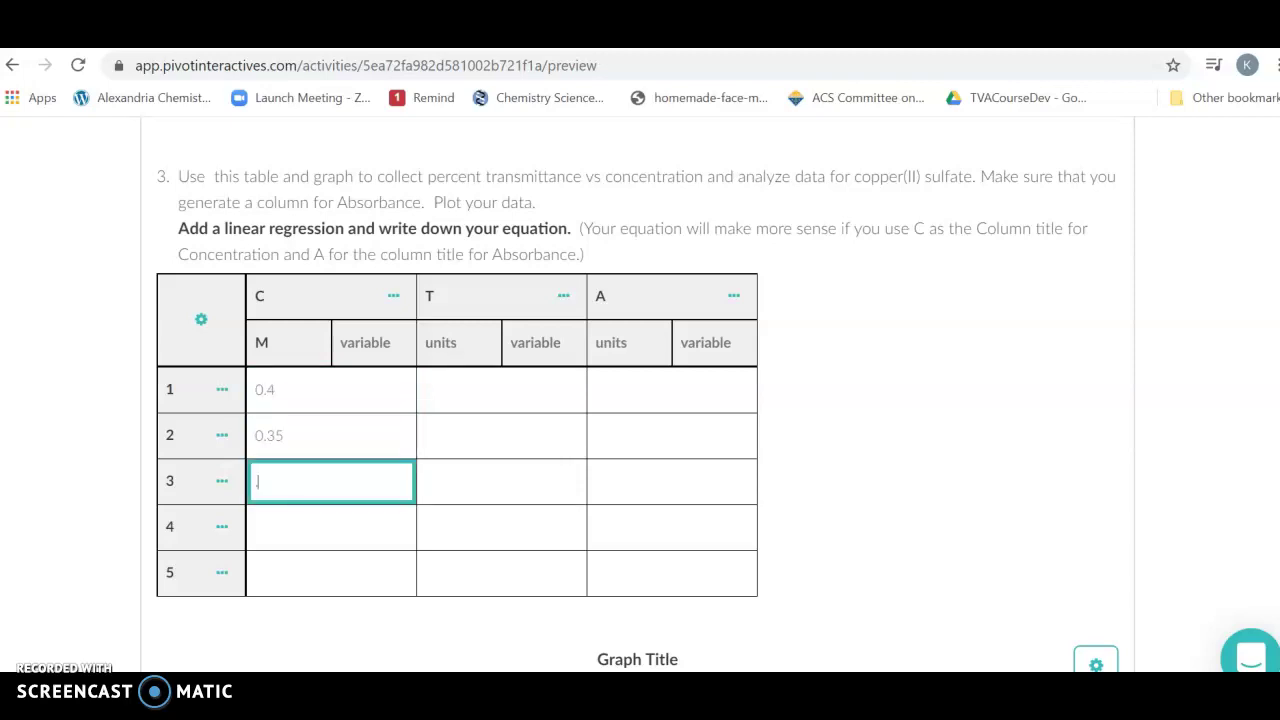
pyautogui.press('Return')
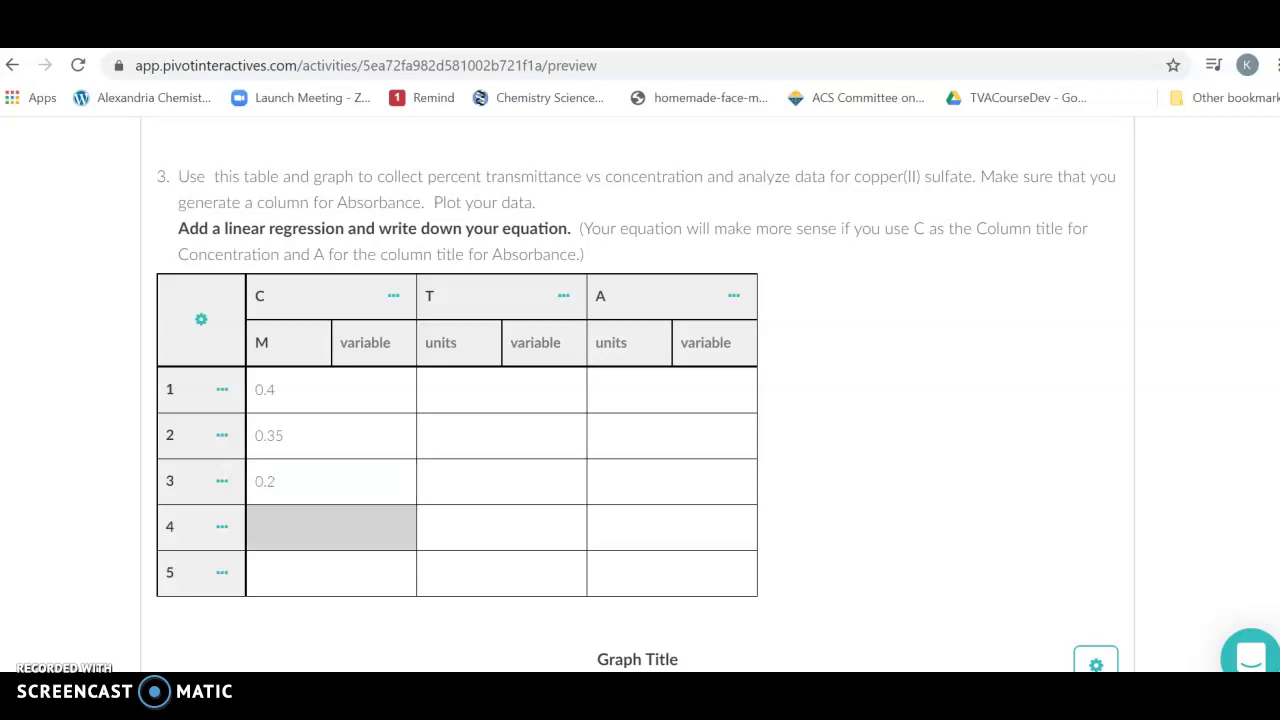
pyautogui.write('.10')
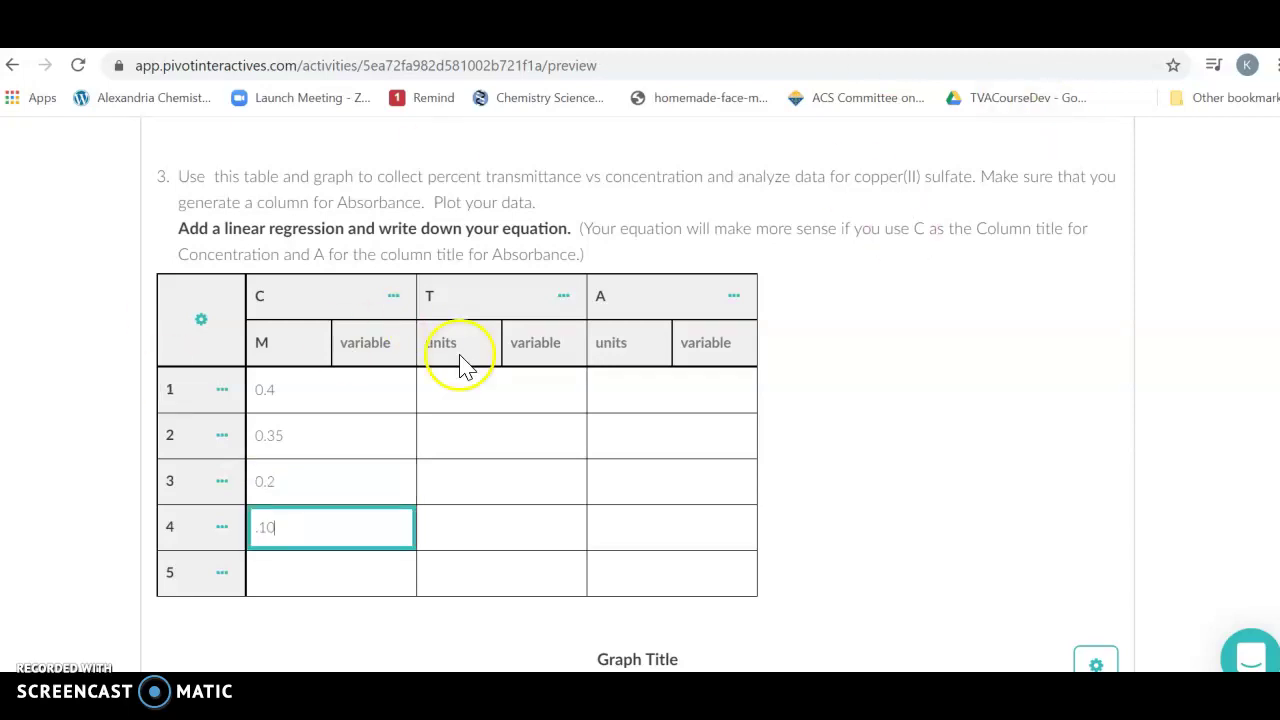
pyautogui.click(480, 392)
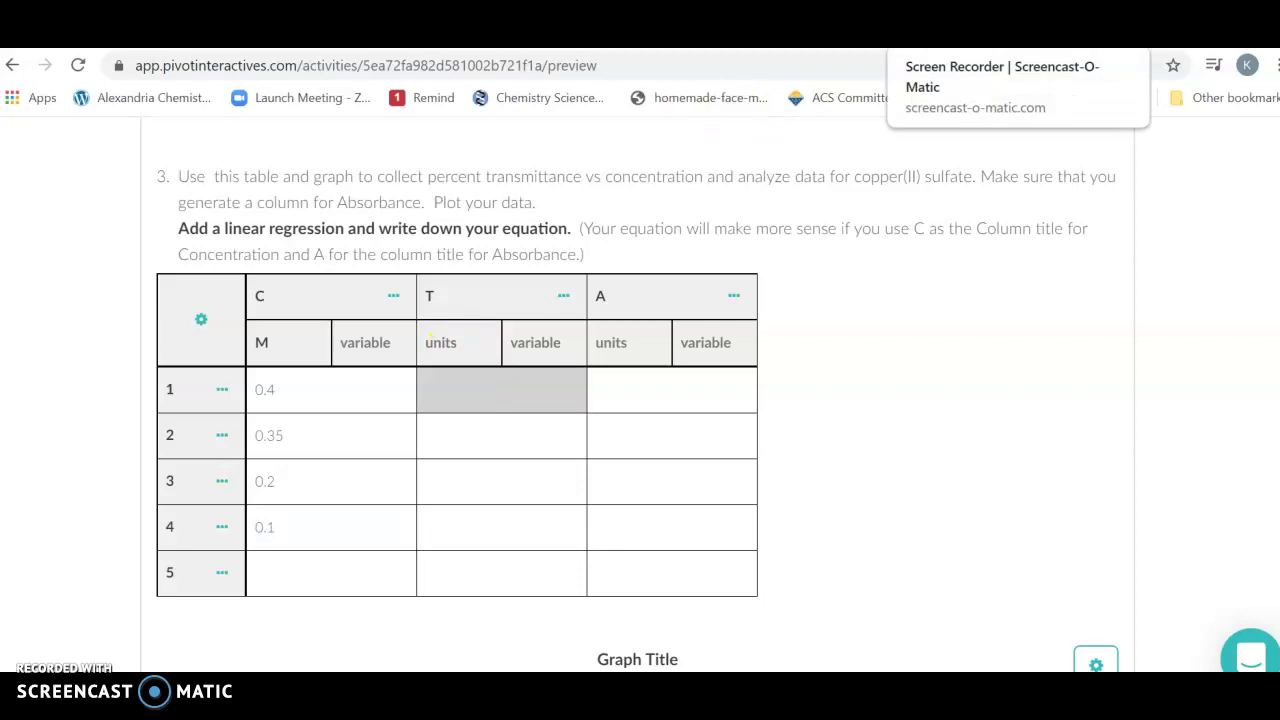
# Step: Enter transmittances 43, 46, 60 and 85 in rows 1–4 of column T
pyautogui.write('43')
pyautogui.press('Return')
pyautogui.write('46')
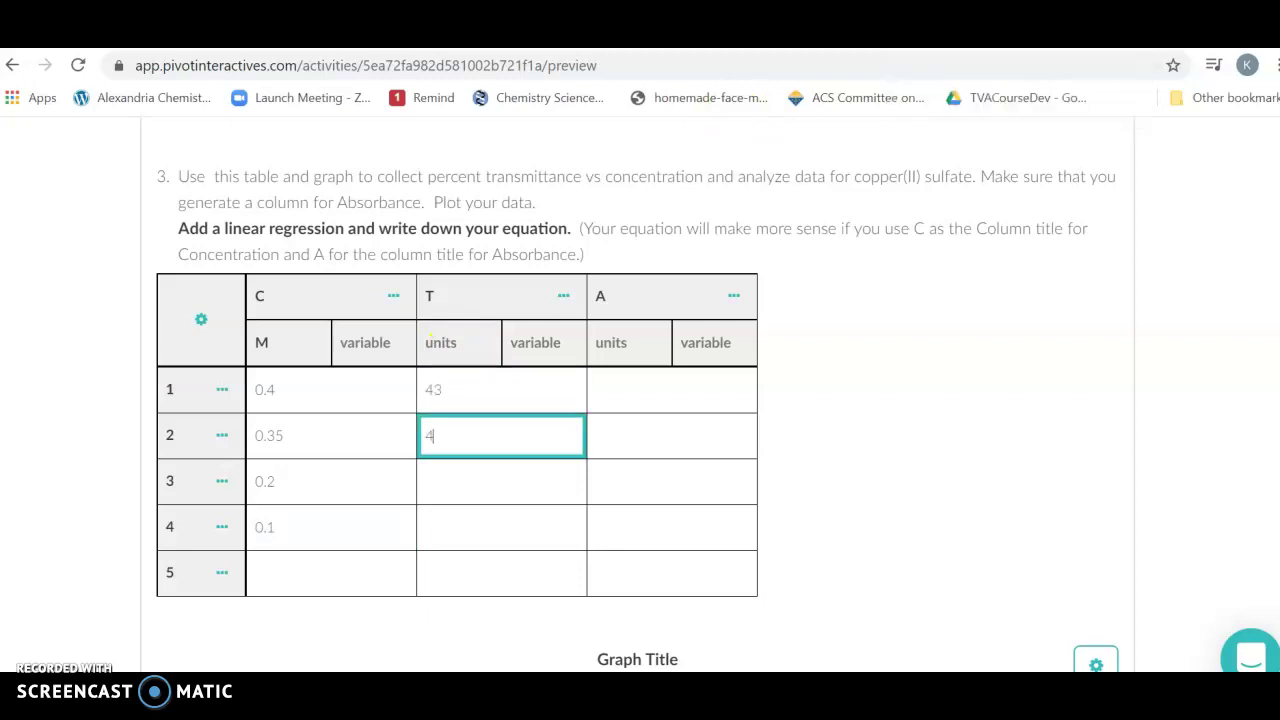
pyautogui.press('Return')
pyautogui.write('60')
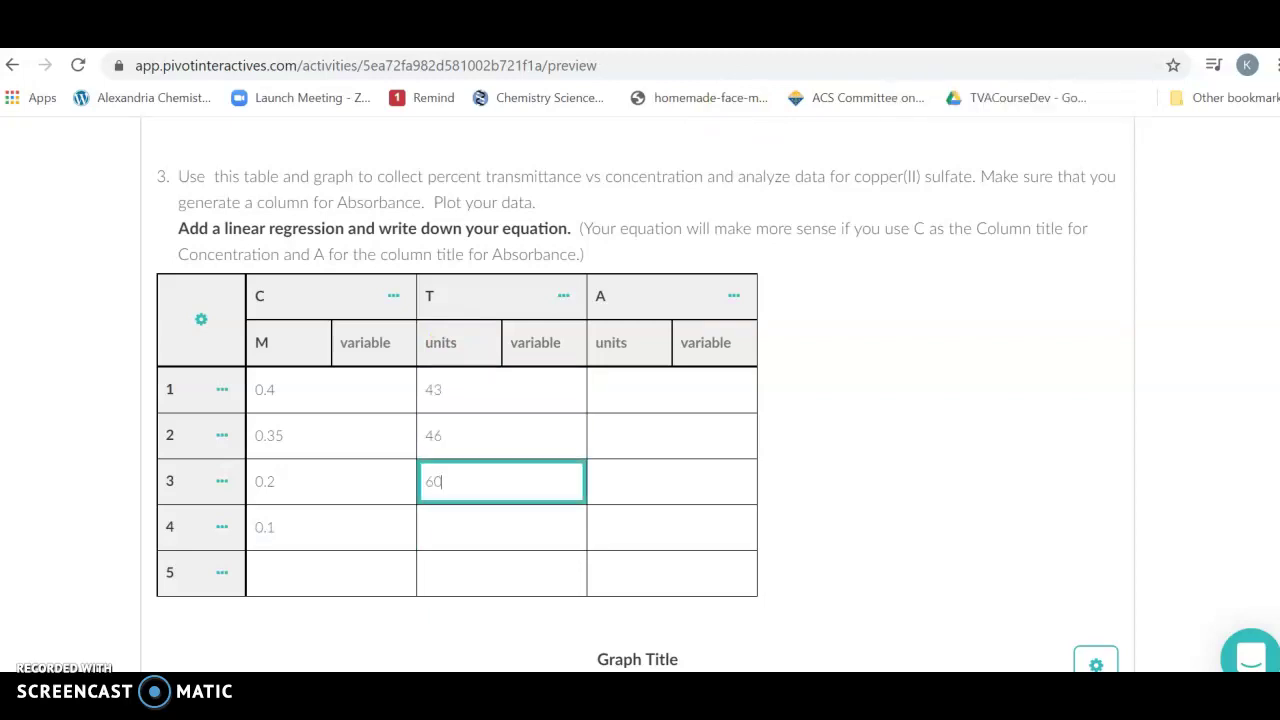
pyautogui.press('Return')
pyautogui.write('85')
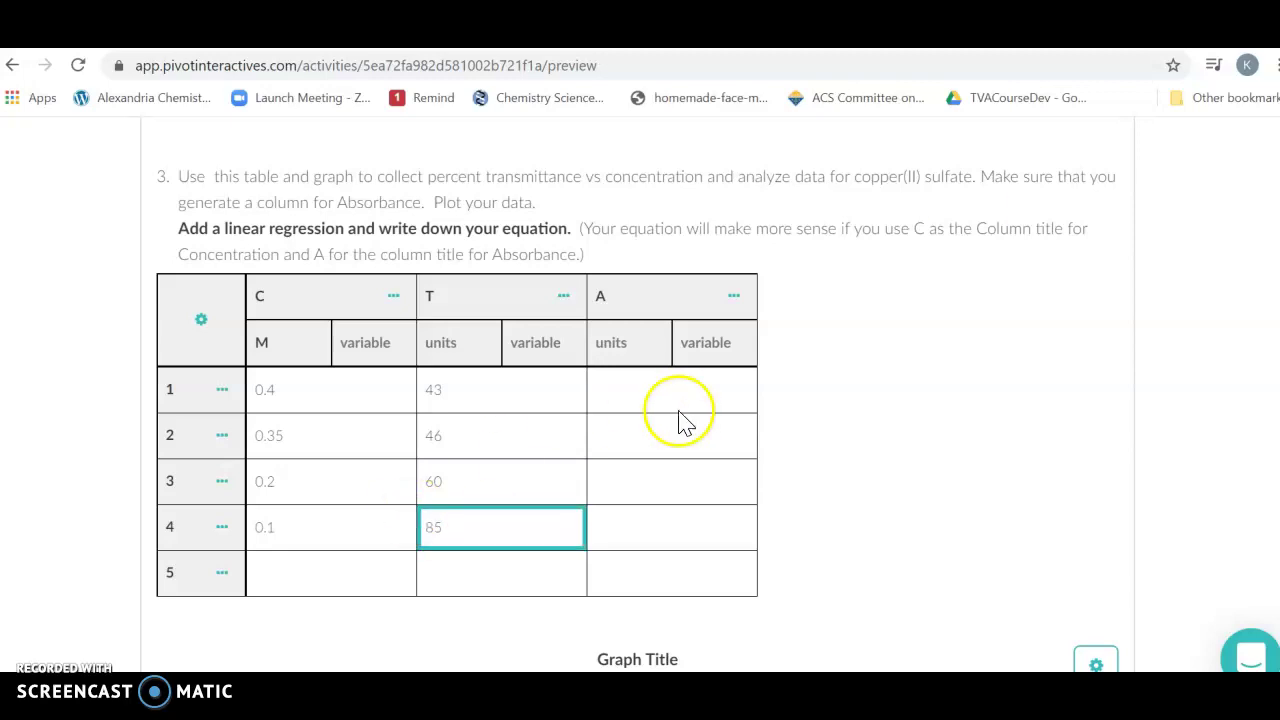
pyautogui.click(644, 403)
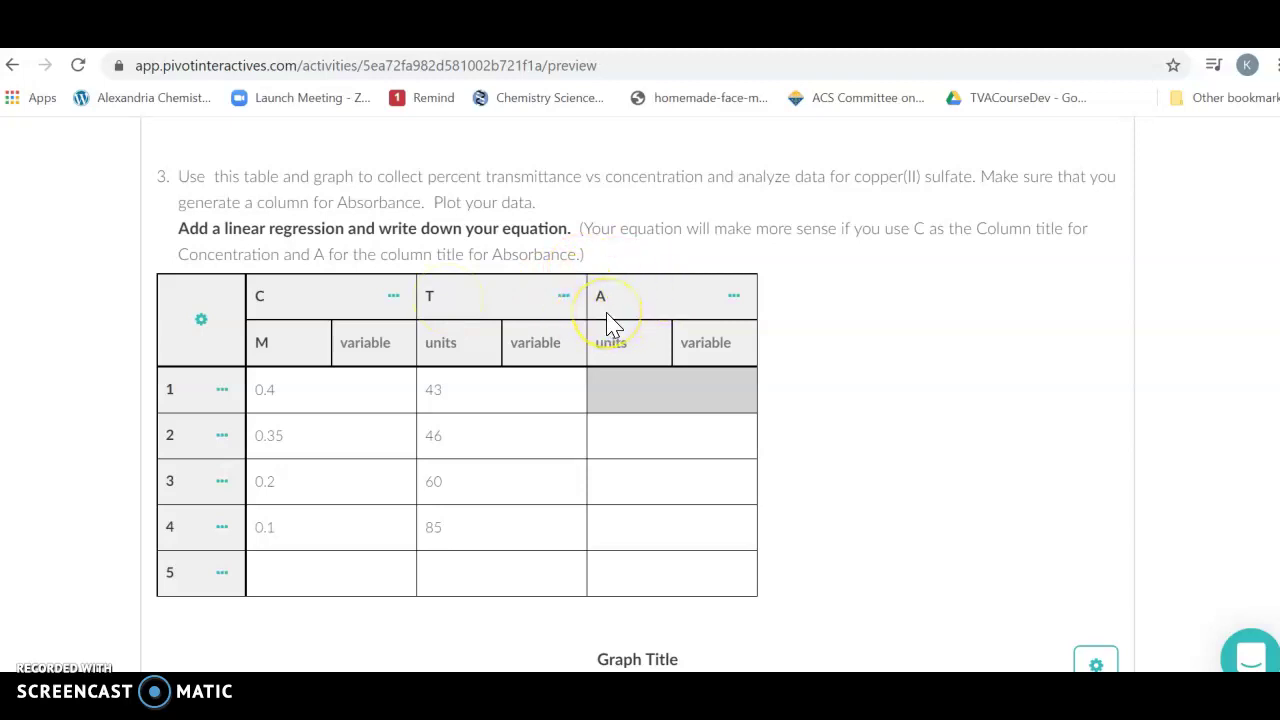
# Step: Give column A the formula -log(T / 100), yielding absorbances from 0.3665 to 0.0706
pyautogui.click(610, 393)
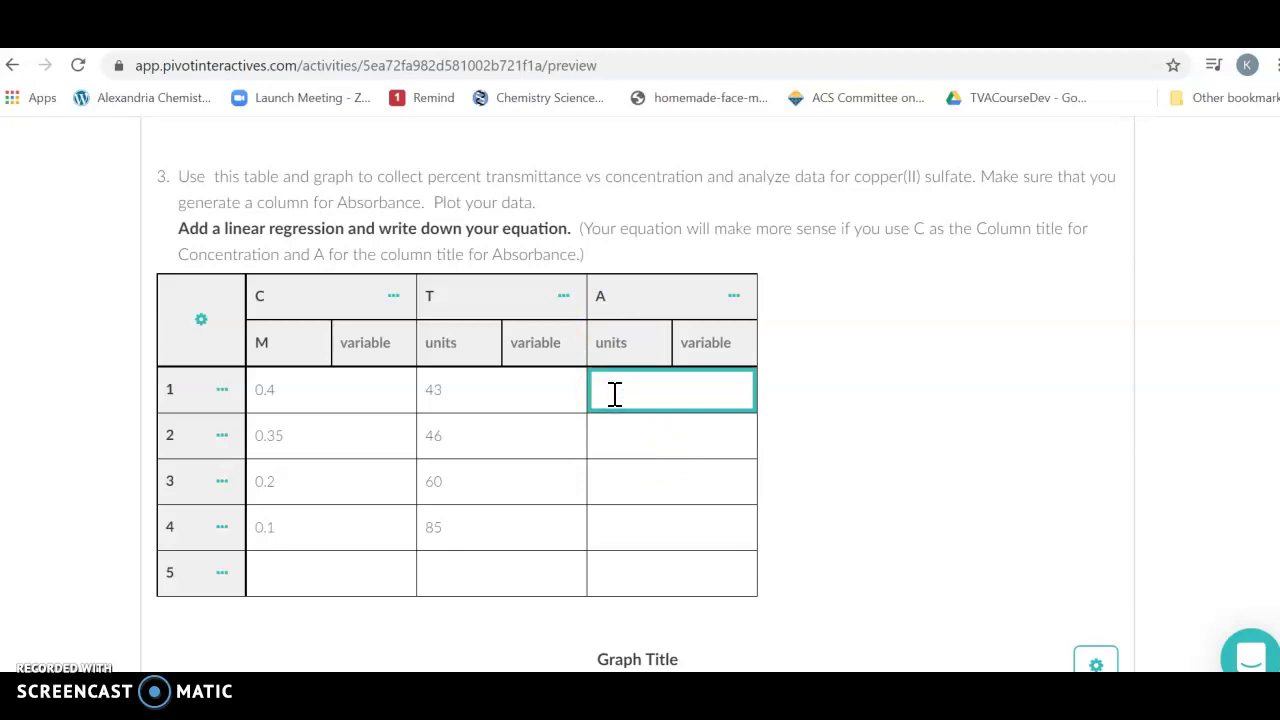
pyautogui.click(733, 297)
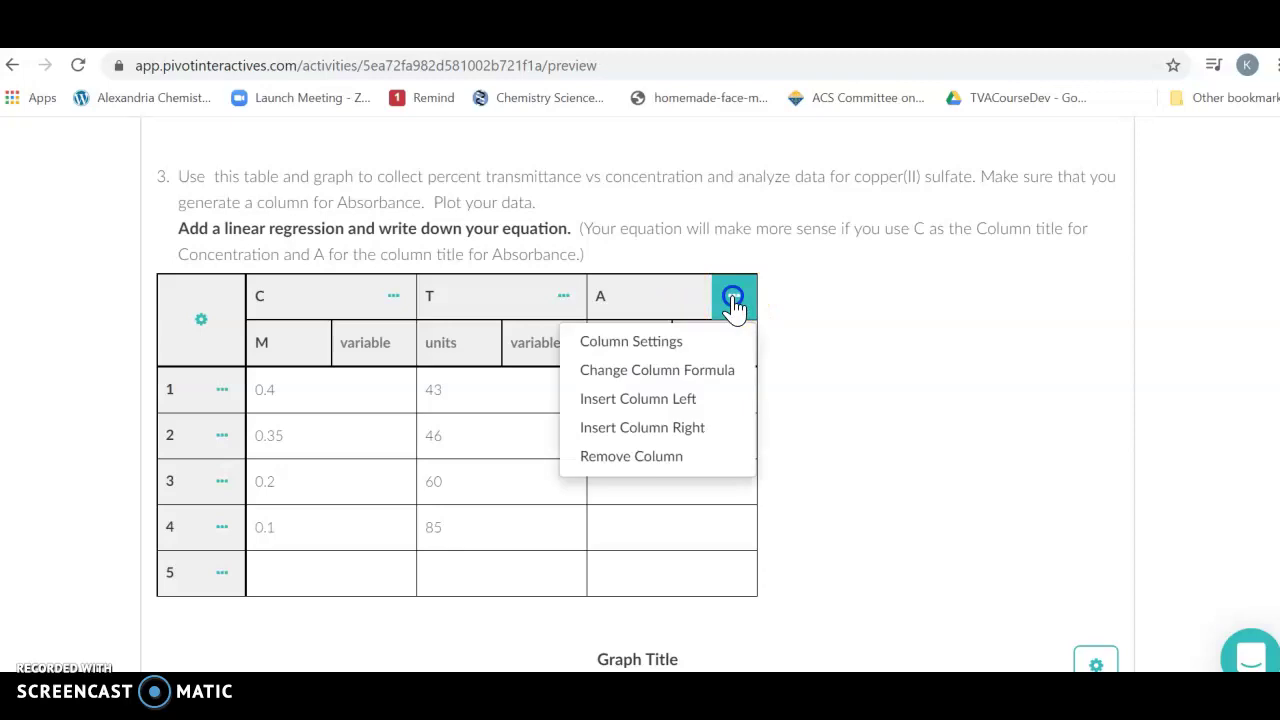
pyautogui.click(664, 371)
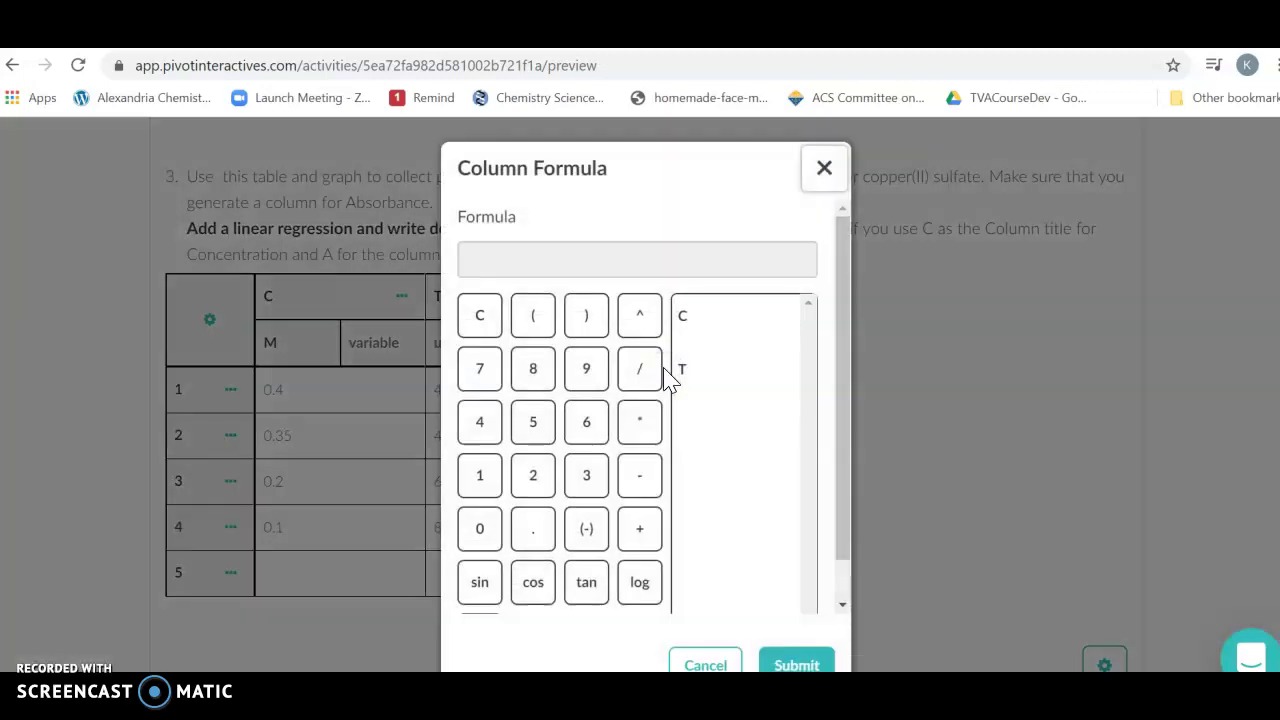
pyautogui.click(587, 536)
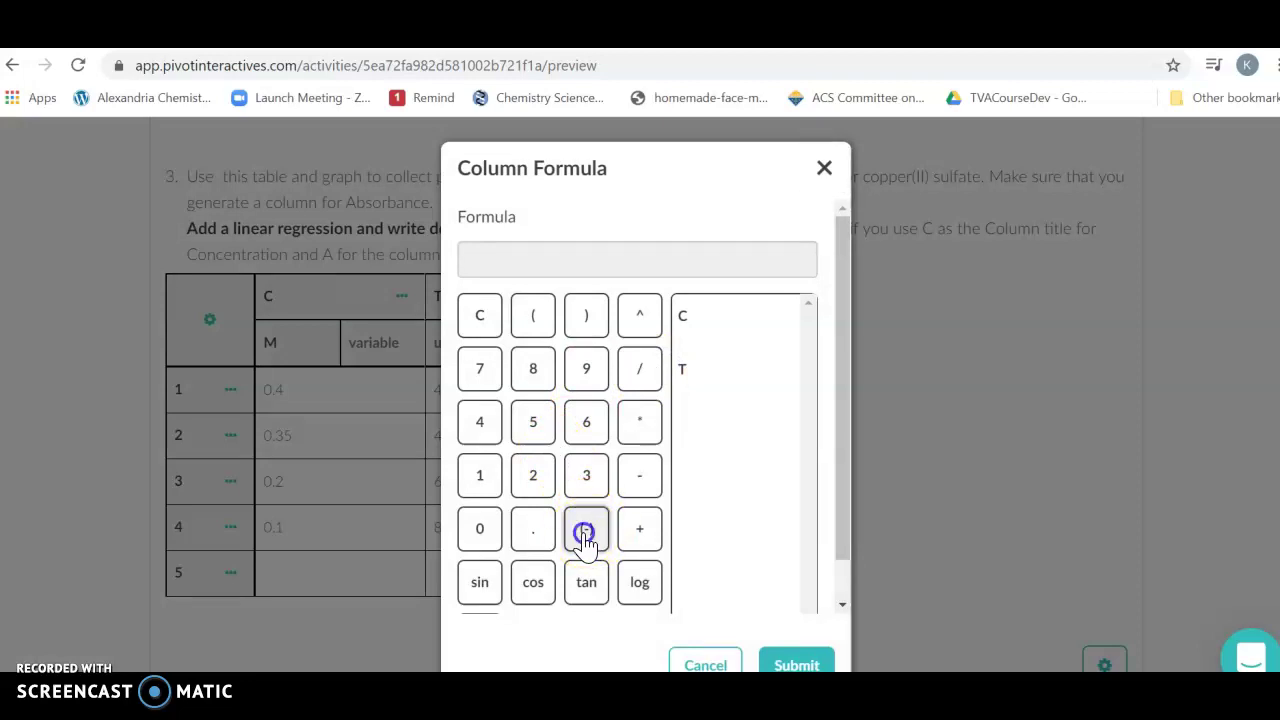
pyautogui.click(645, 592)
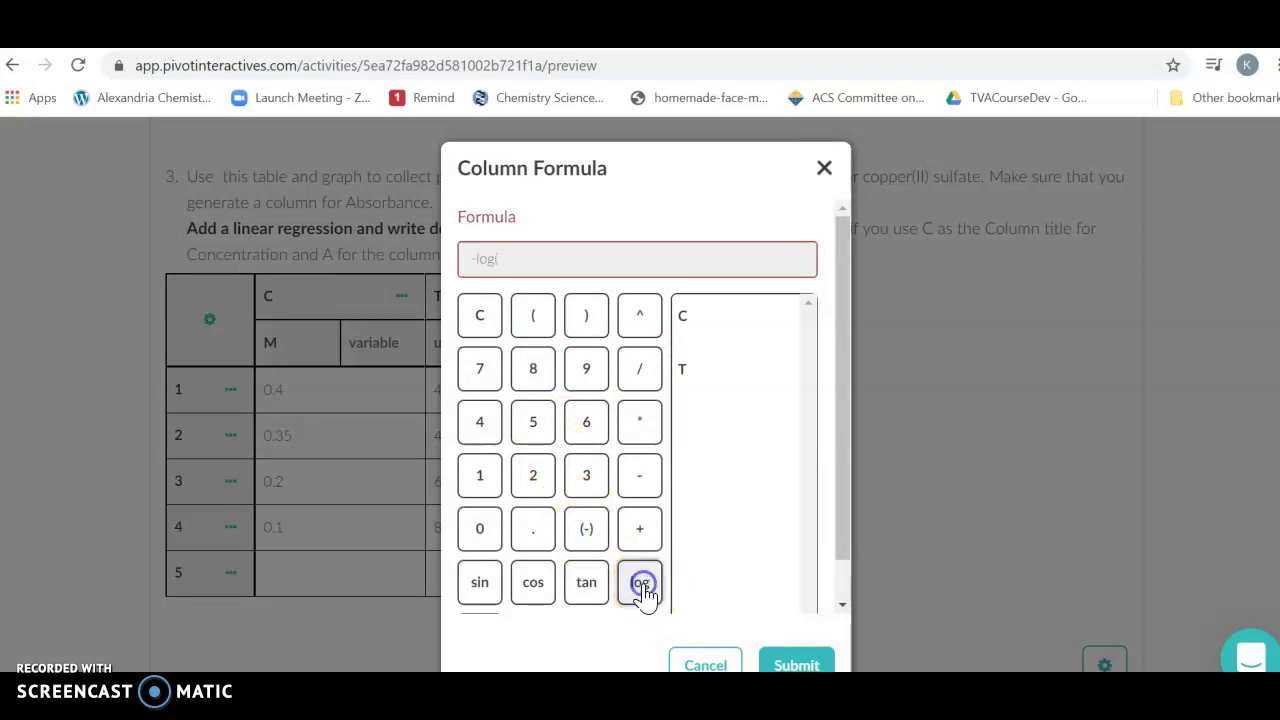
pyautogui.click(683, 375)
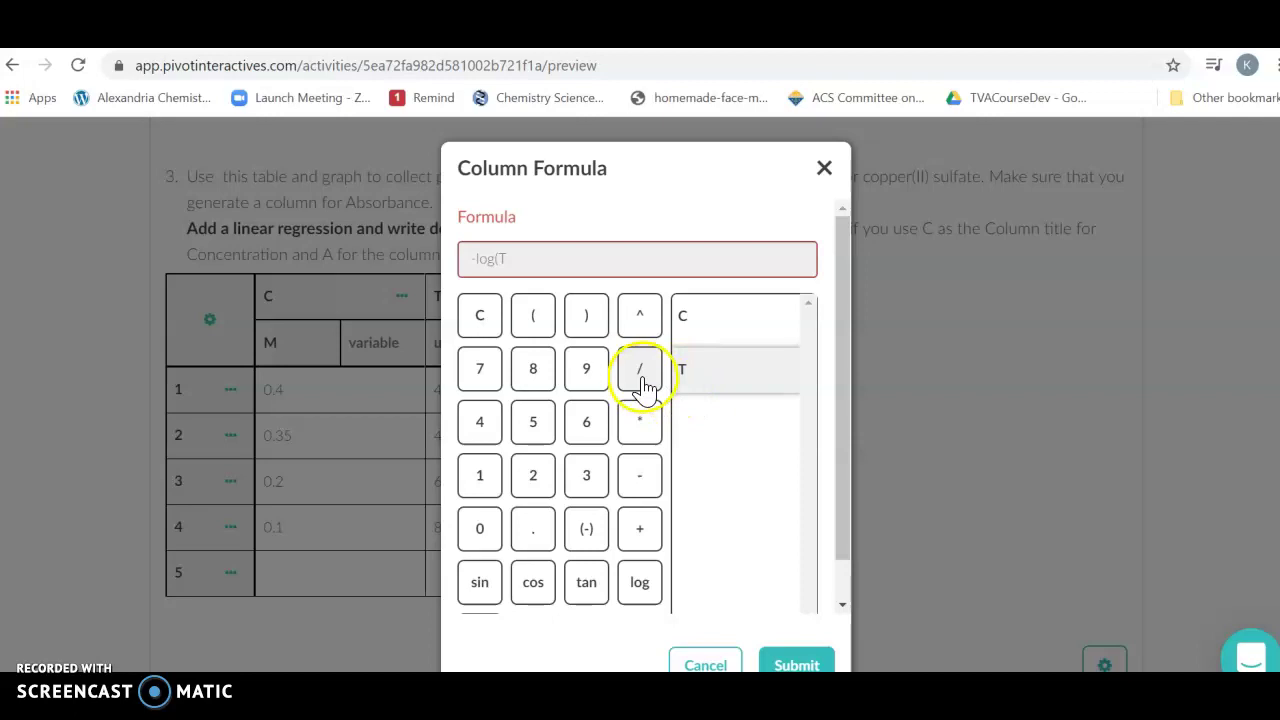
pyautogui.click(639, 370)
pyautogui.click(479, 477)
pyautogui.click(479, 528)
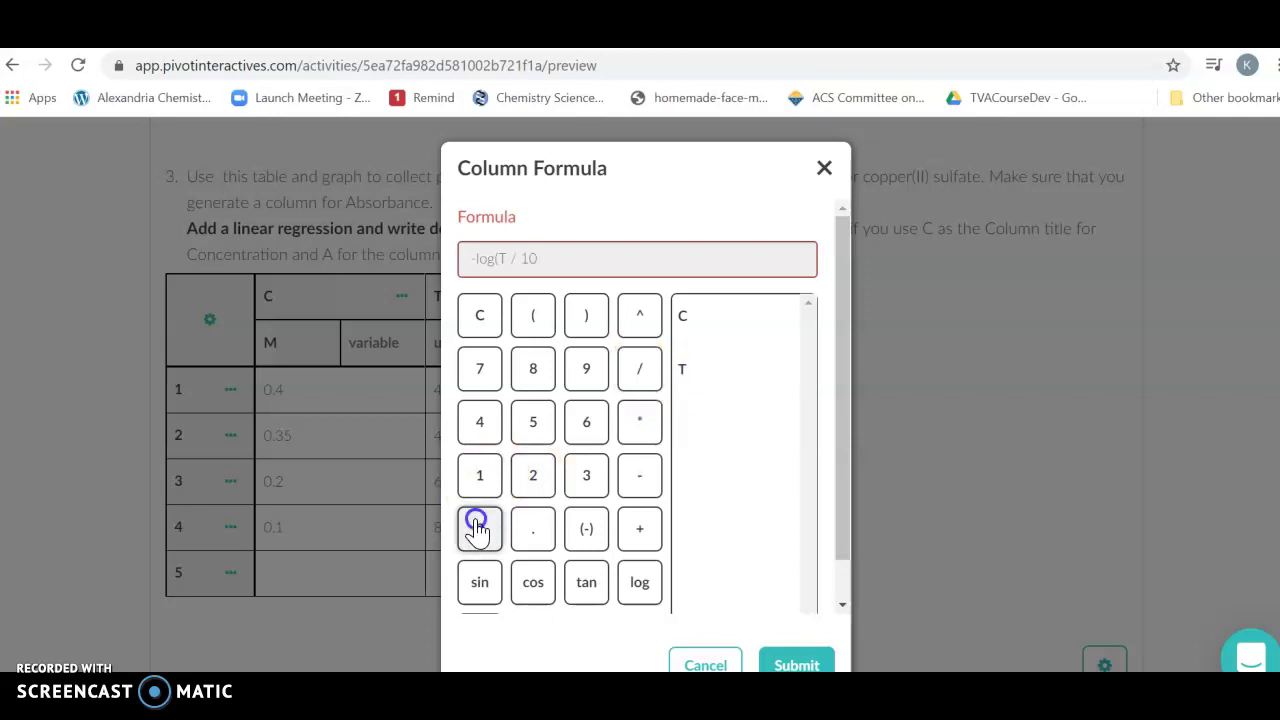
pyautogui.click(479, 528)
pyautogui.click(586, 318)
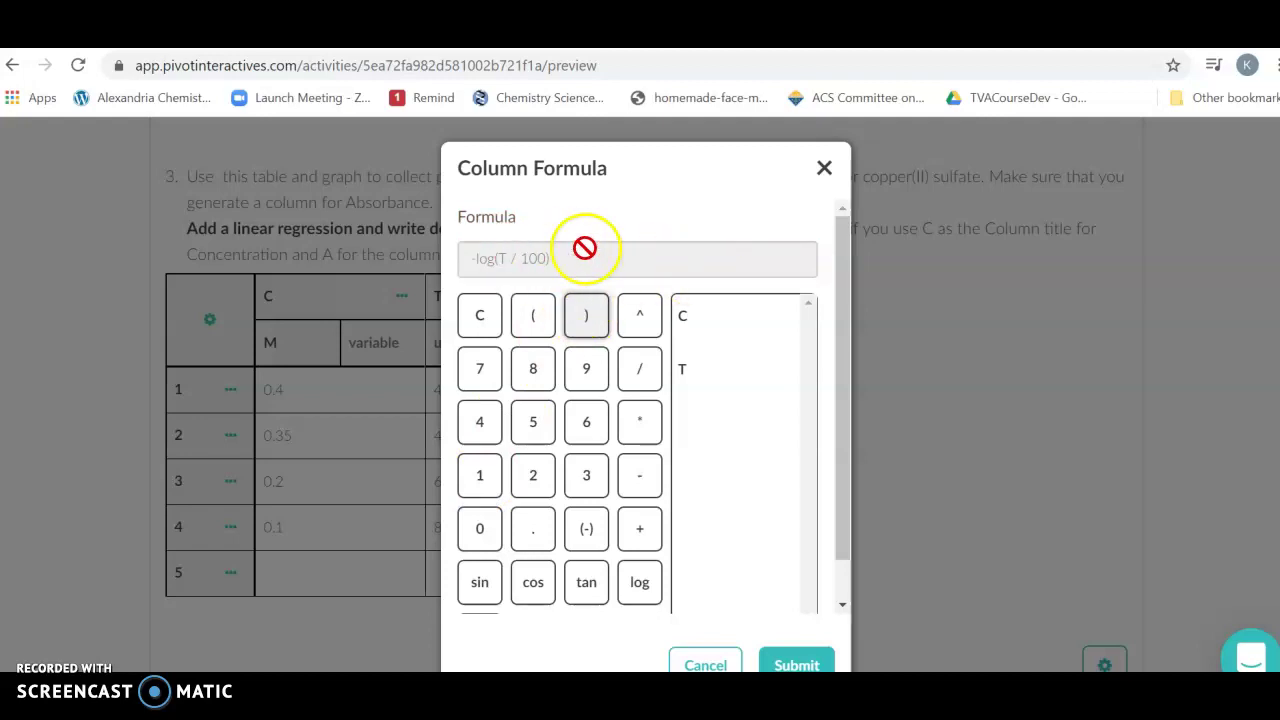
pyautogui.click(802, 664)
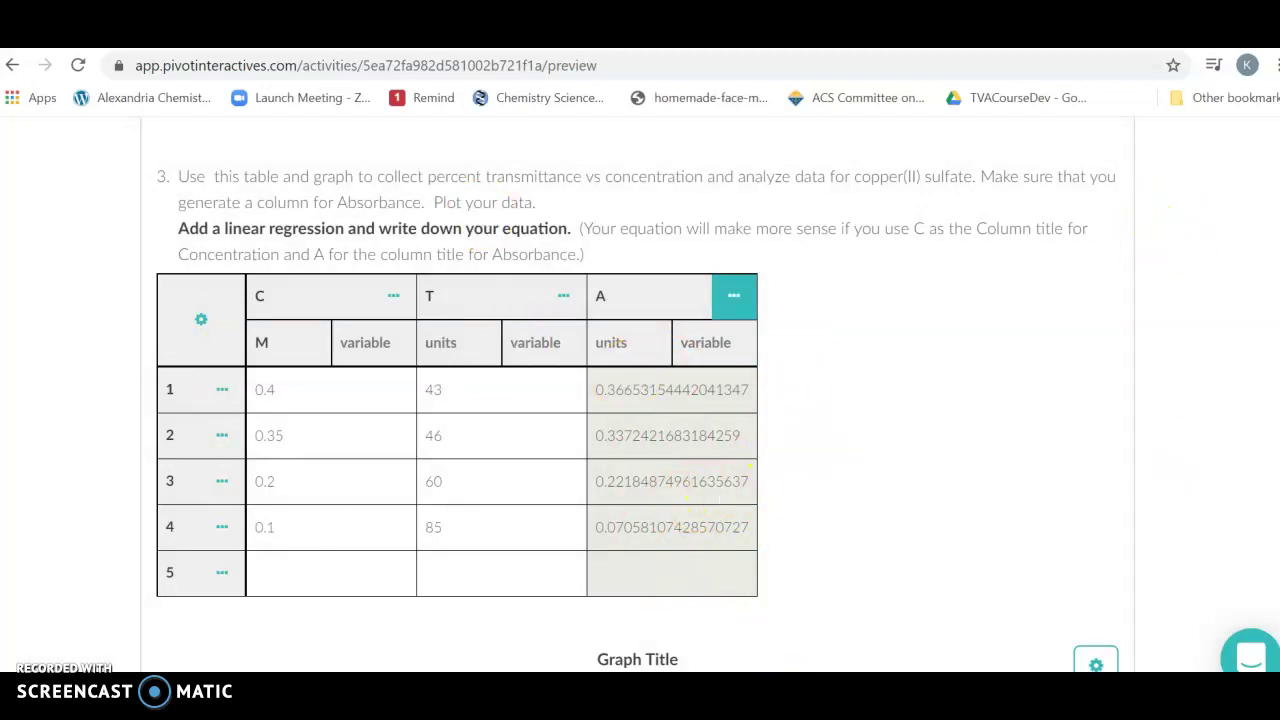
# Step: Scroll below the completed table until the graph's blank axes are in view
pyautogui.scroll(-3, 640, 400)
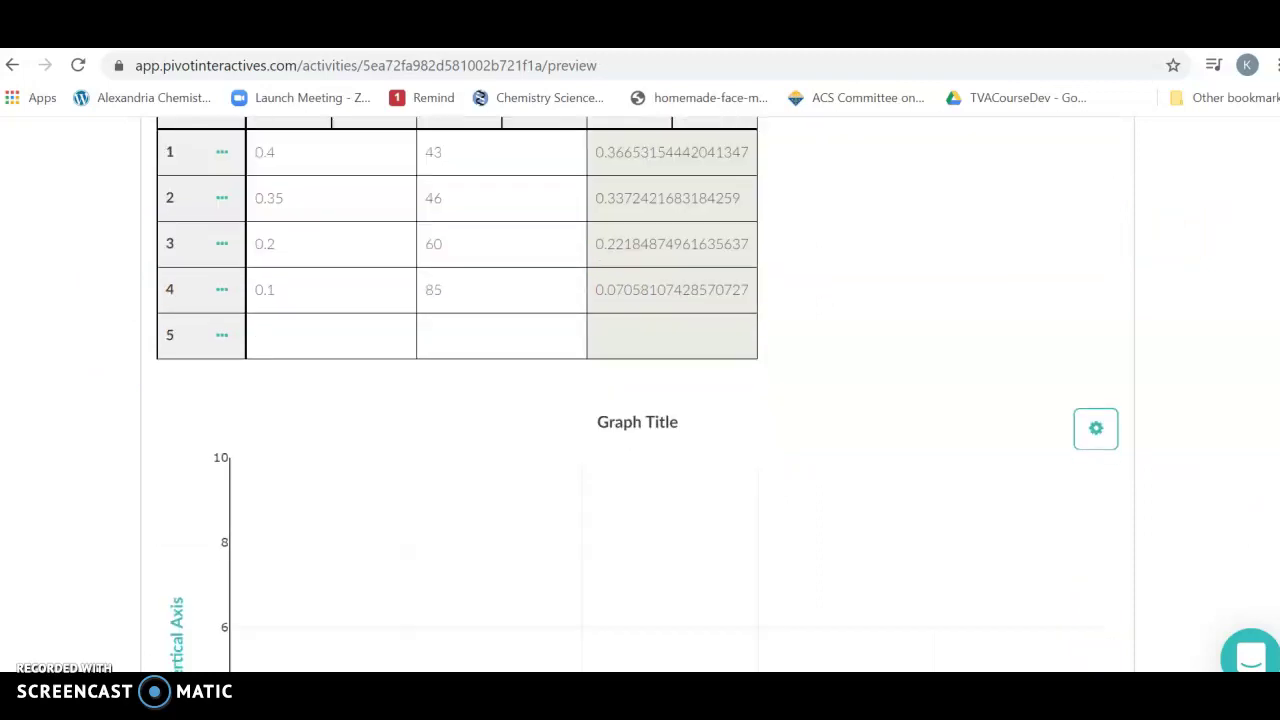
pyautogui.scroll(-2, 640, 400)
pyautogui.scroll(2, 640, 400)
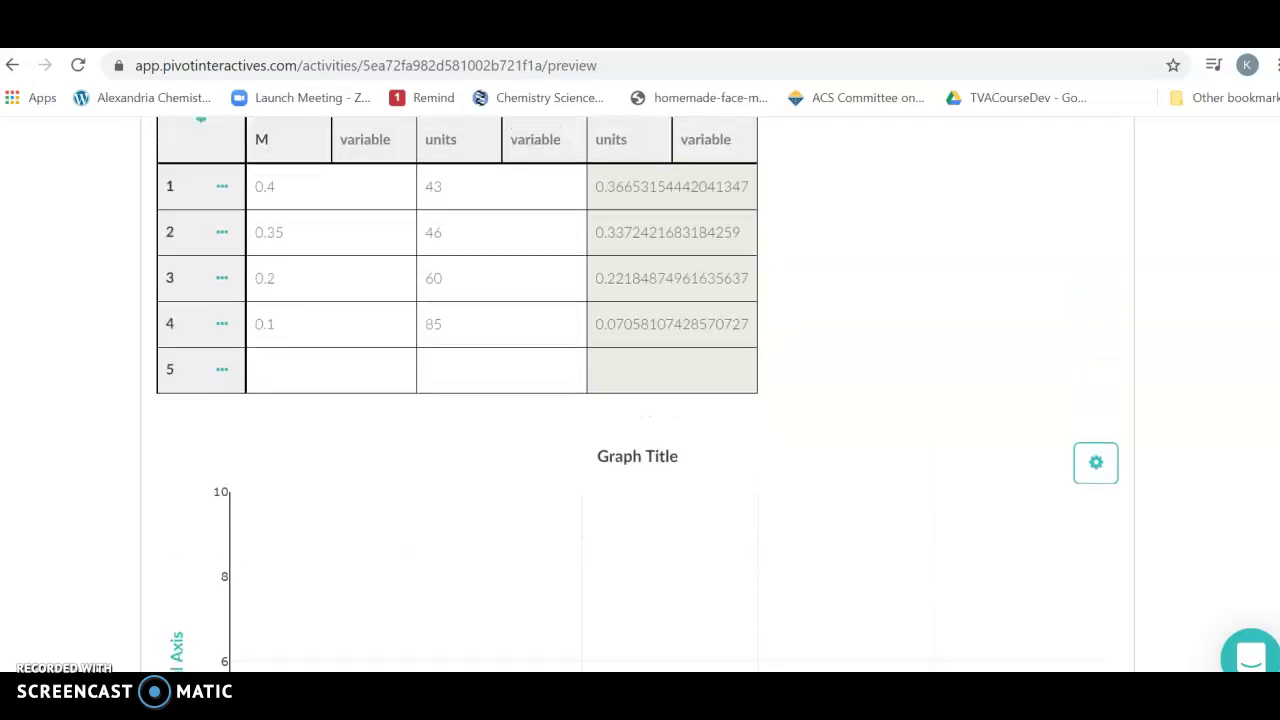
pyautogui.scroll(-4, 640, 400)
pyautogui.scroll(1, 644, 398)
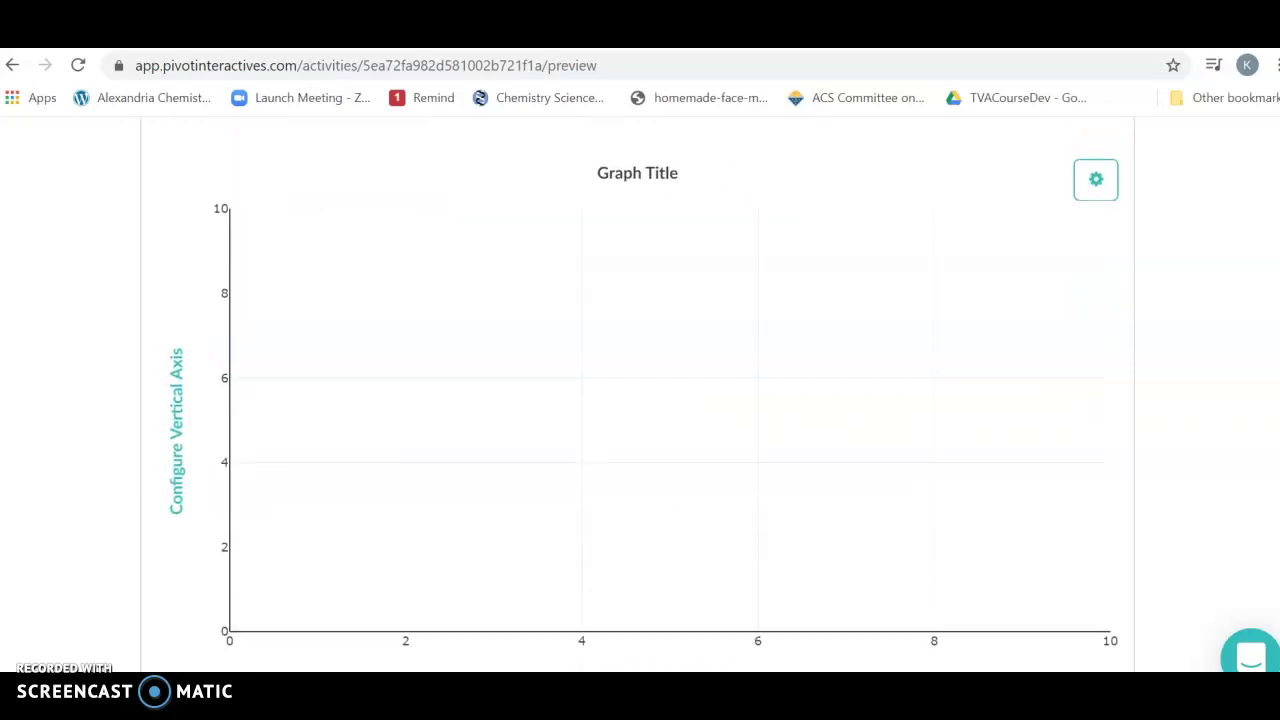
# Step: Look at the graph's Curve Fits dialog and close it without changes
pyautogui.click(1096, 194)
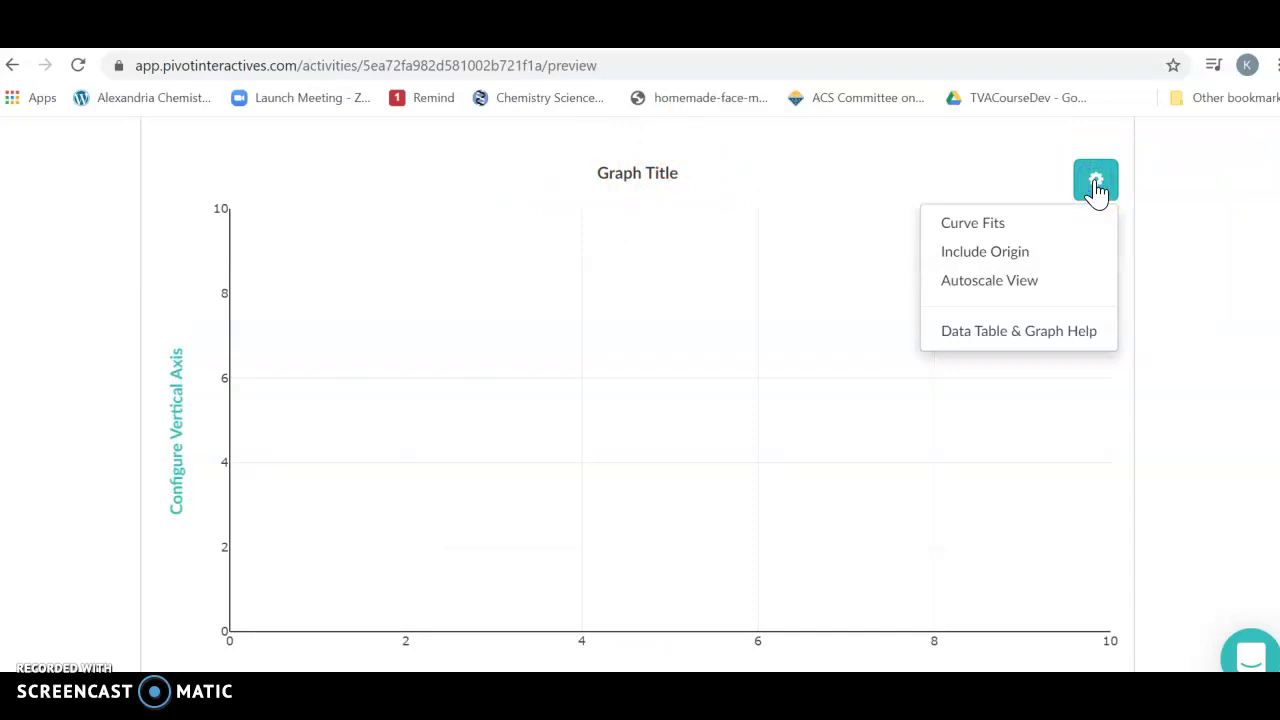
pyautogui.click(972, 228)
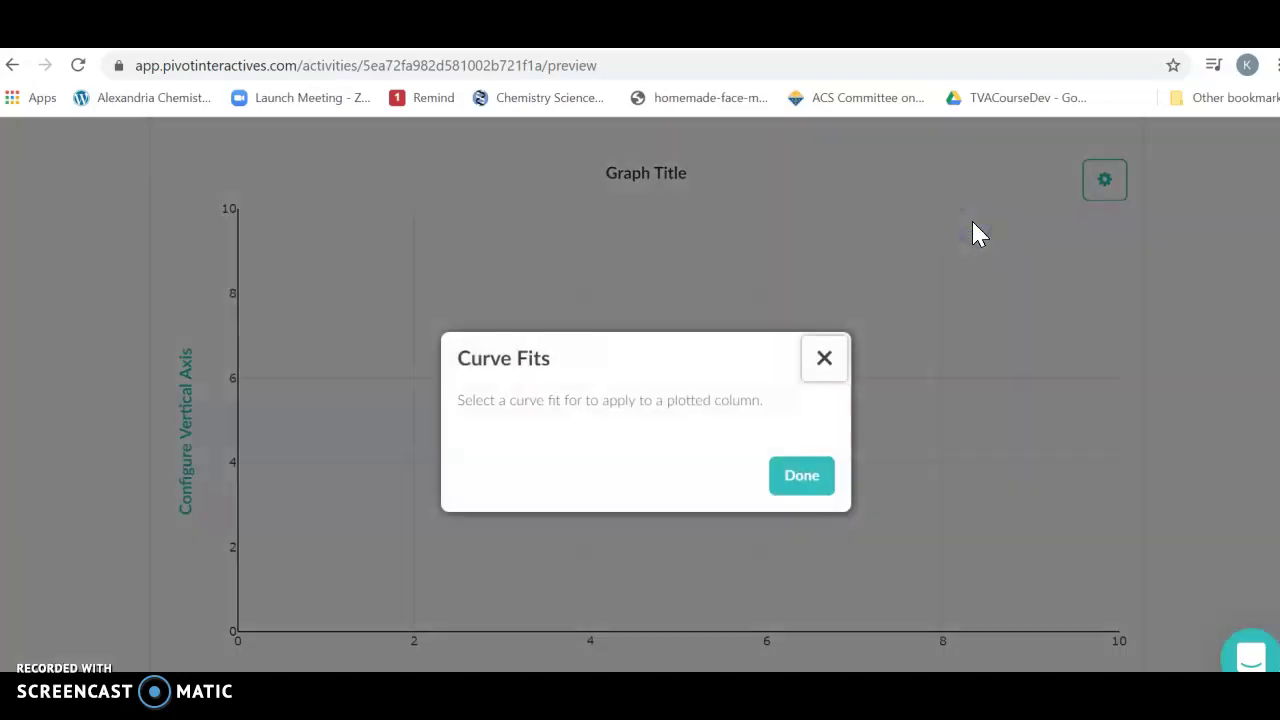
pyautogui.click(842, 364)
pyautogui.click(822, 360)
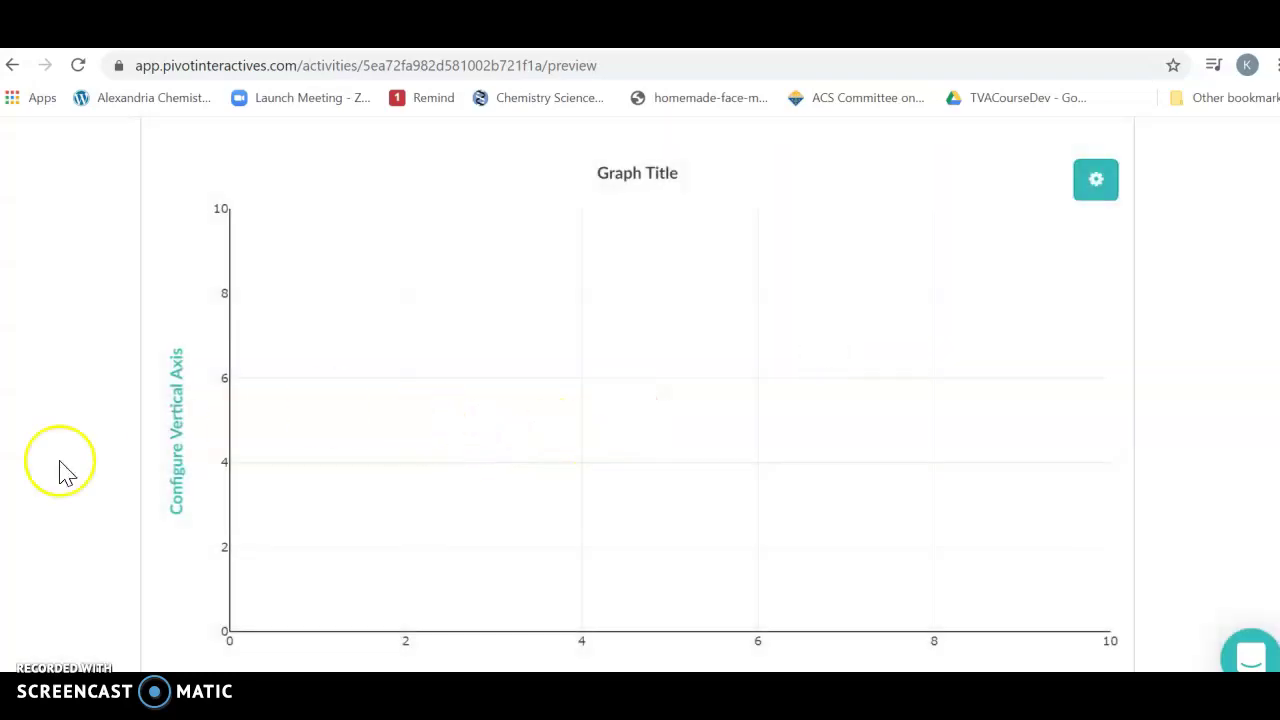
# Step: Set the graph's vertical axis to data column A
pyautogui.click(178, 428)
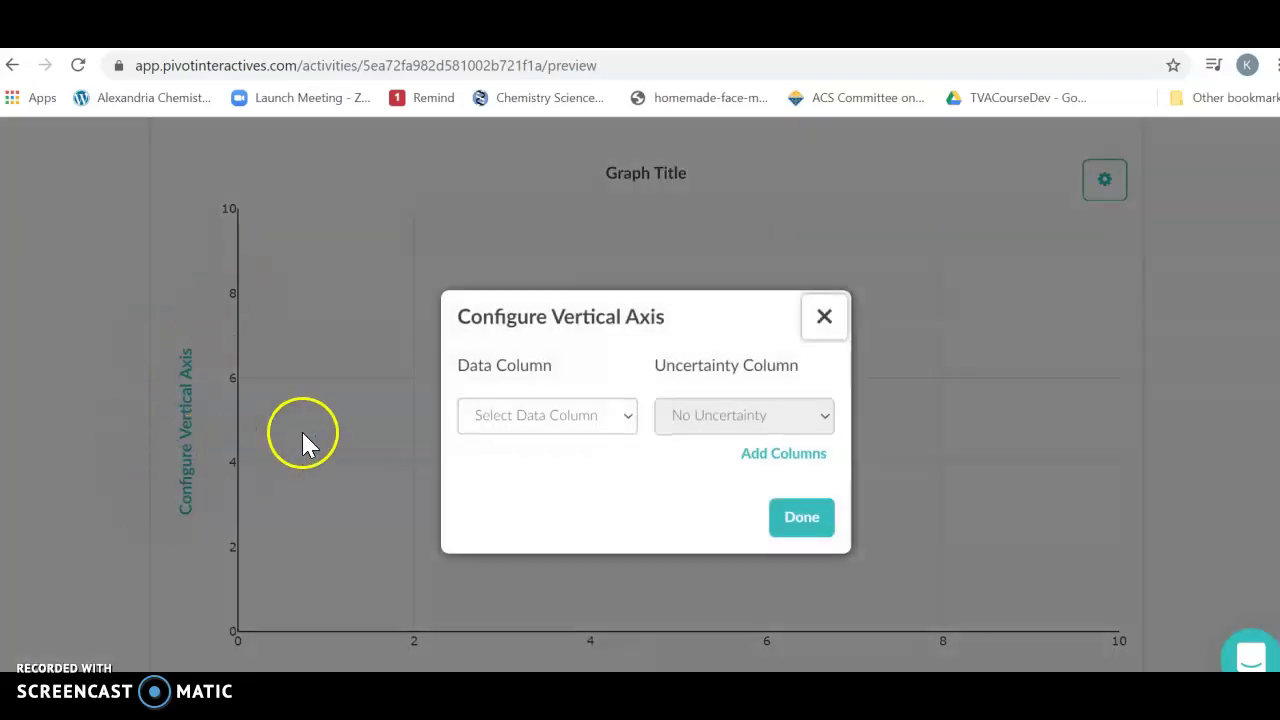
pyautogui.click(622, 416)
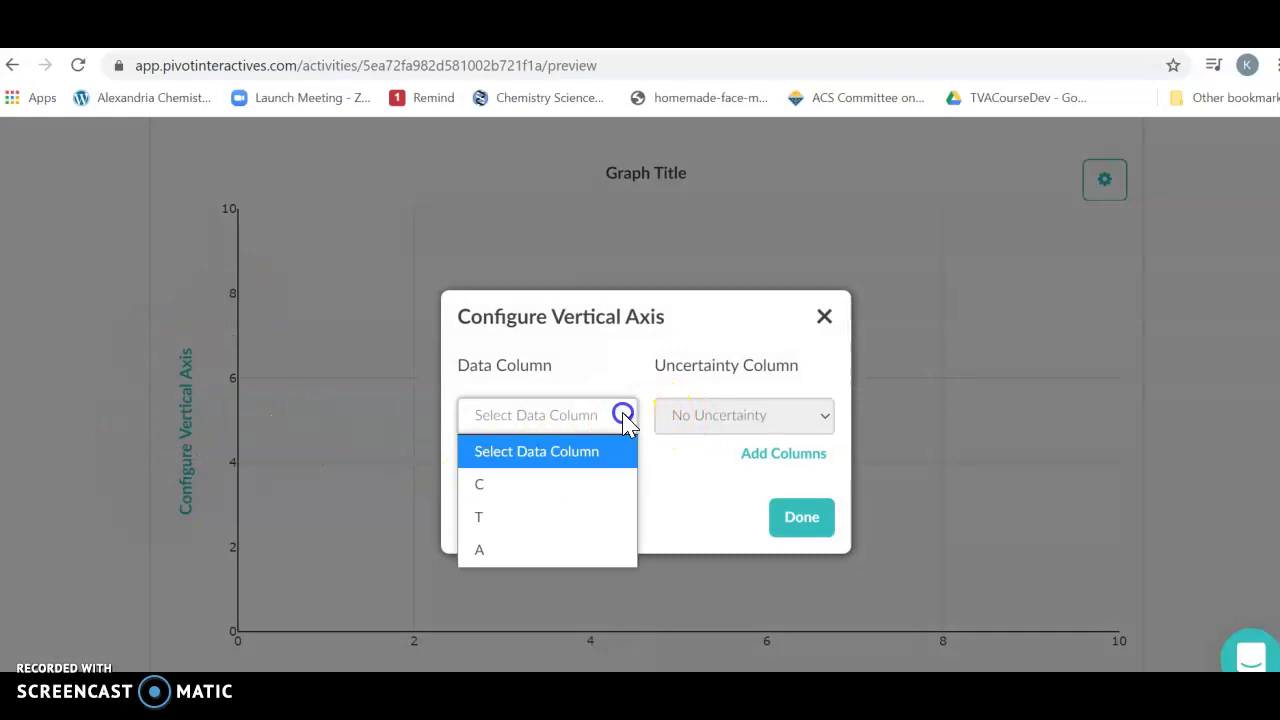
pyautogui.click(481, 552)
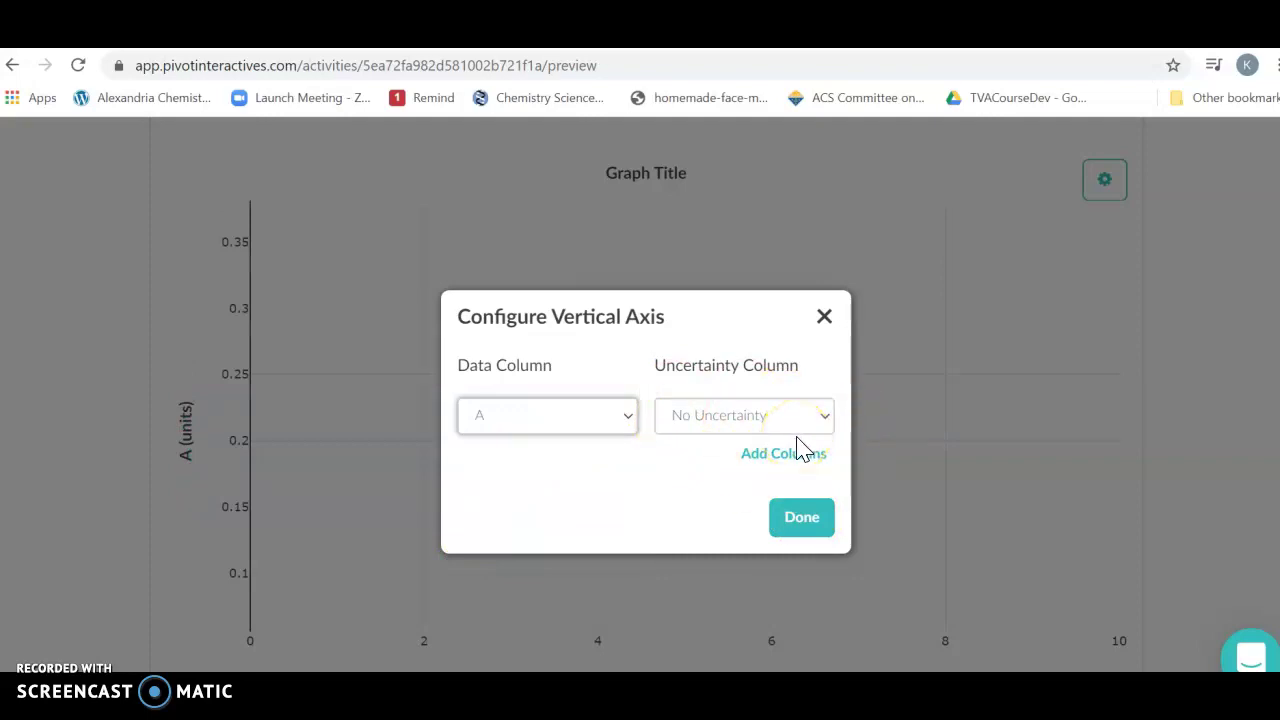
pyautogui.click(804, 518)
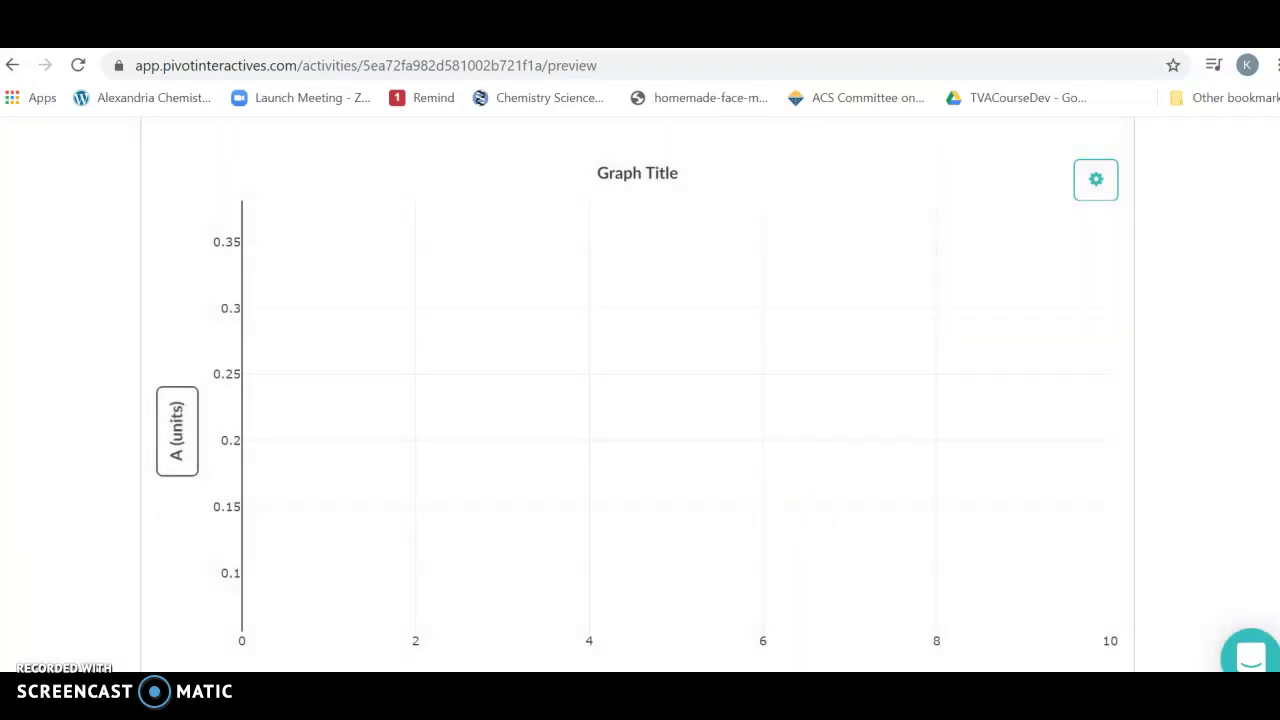
# Step: Assign data column C to the horizontal axis, plotting the four A vs C points
pyautogui.scroll(-2, 1174, 583)
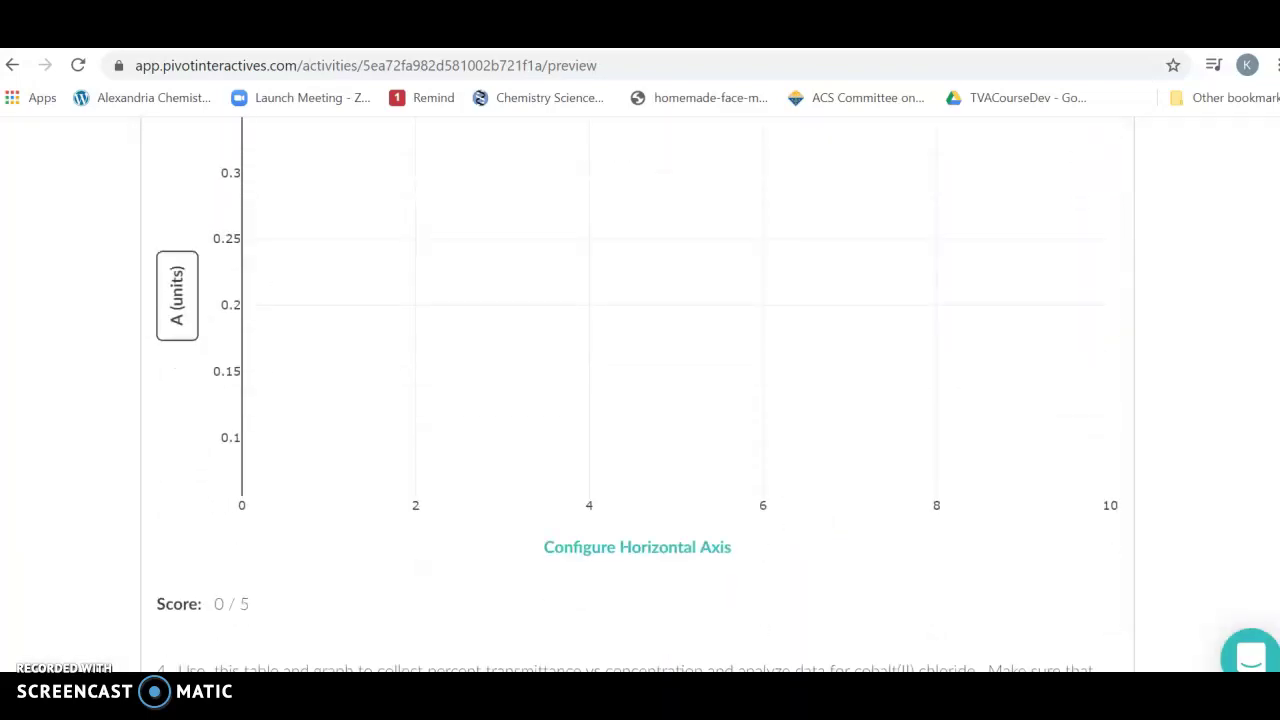
pyautogui.click(660, 540)
pyautogui.click(621, 427)
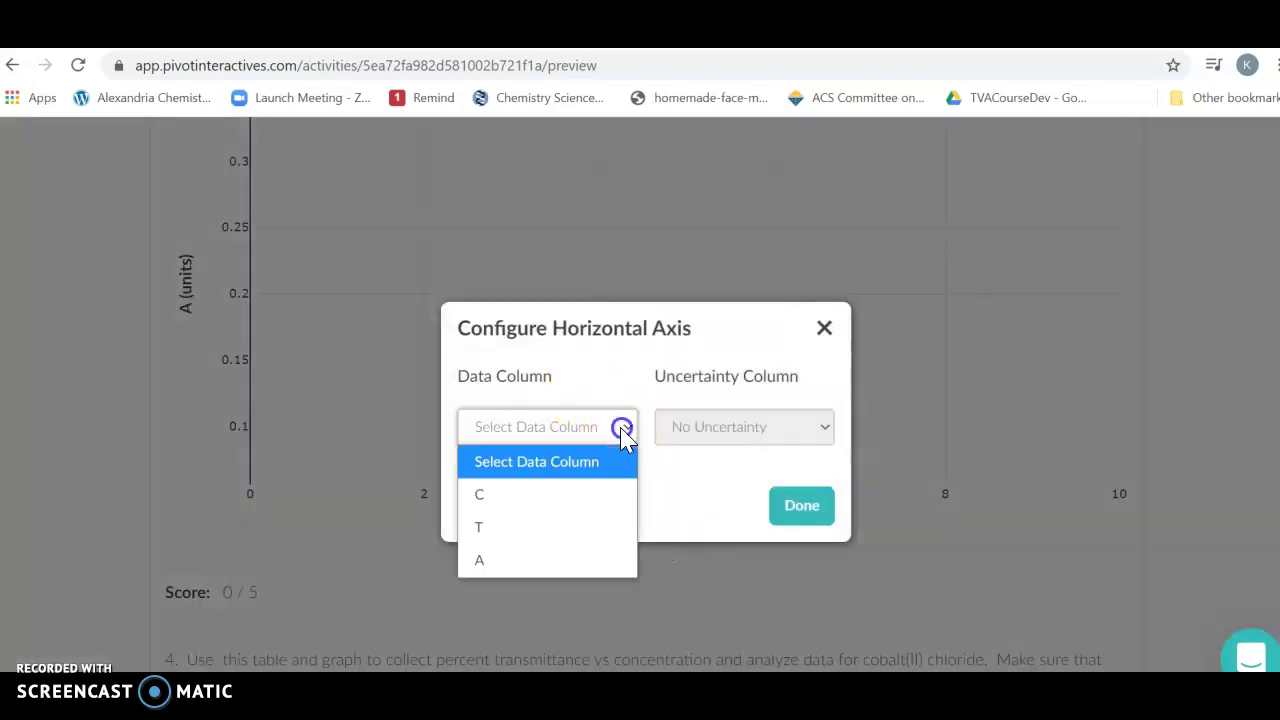
pyautogui.click(514, 493)
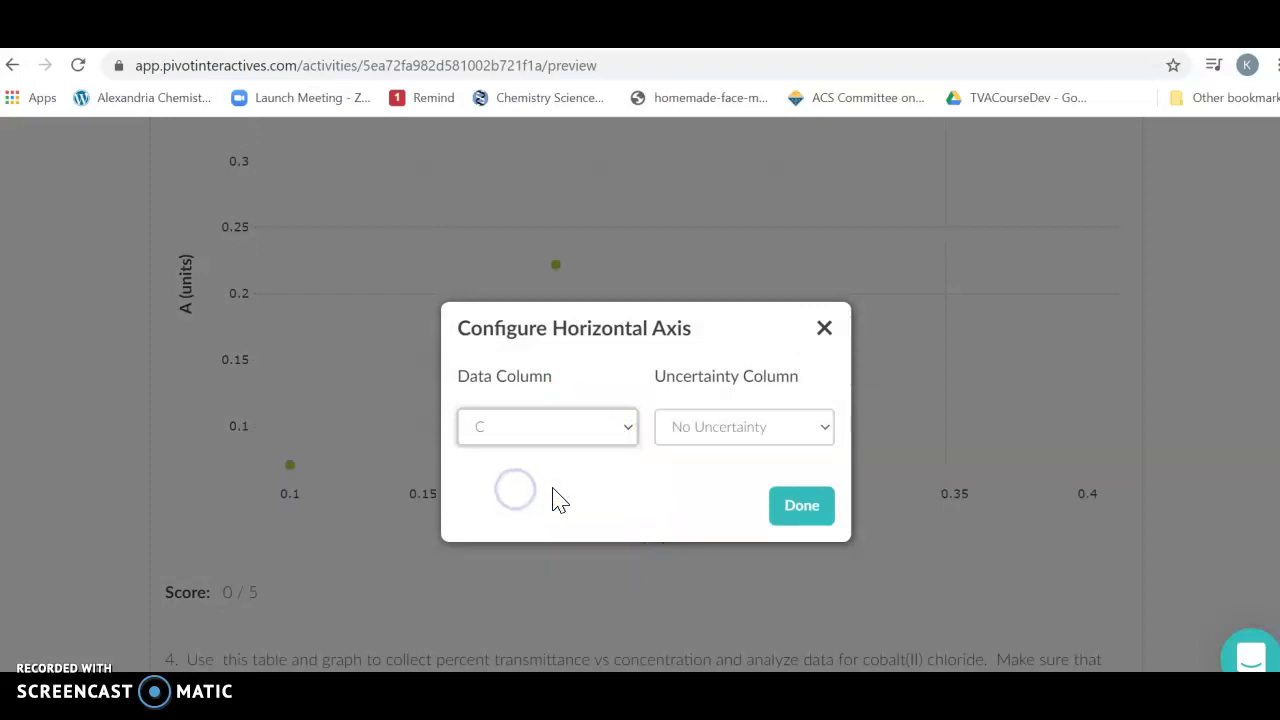
pyautogui.click(802, 512)
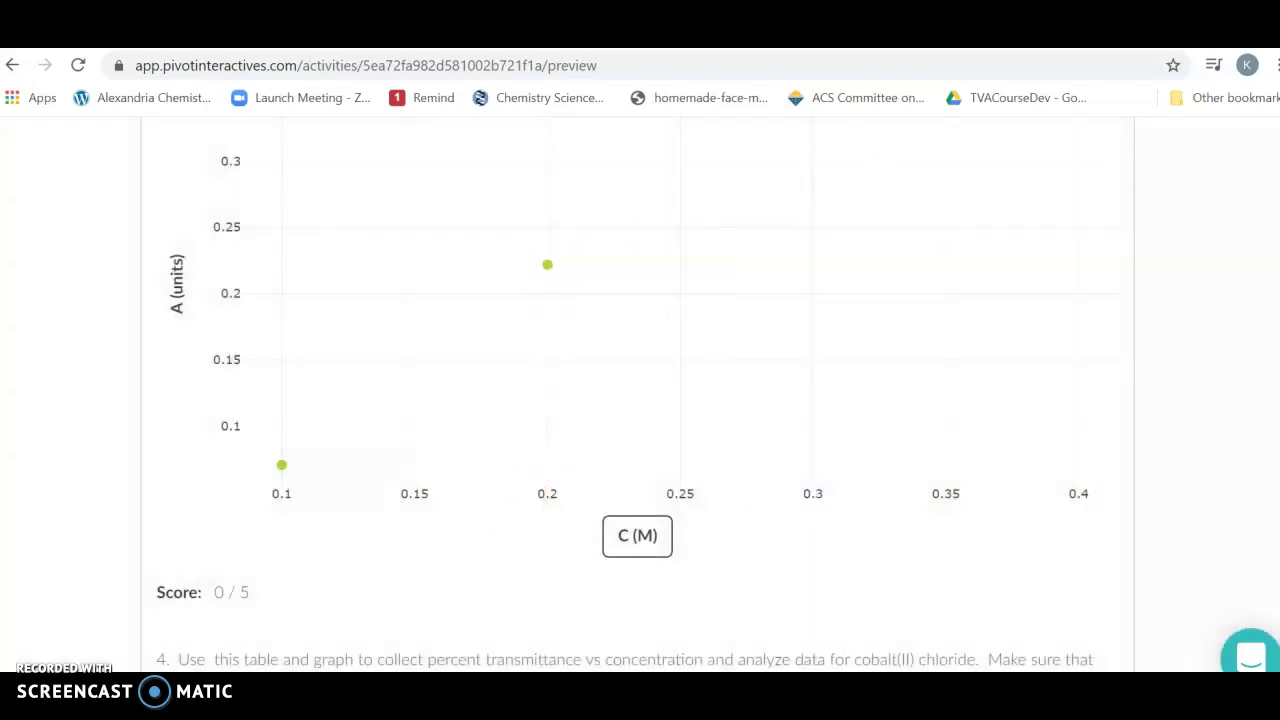
pyautogui.scroll(2, 640, 400)
# Step: Apply a Linear y = Ax + B curve fit to column A on the graph
pyautogui.scroll(1, 640, 400)
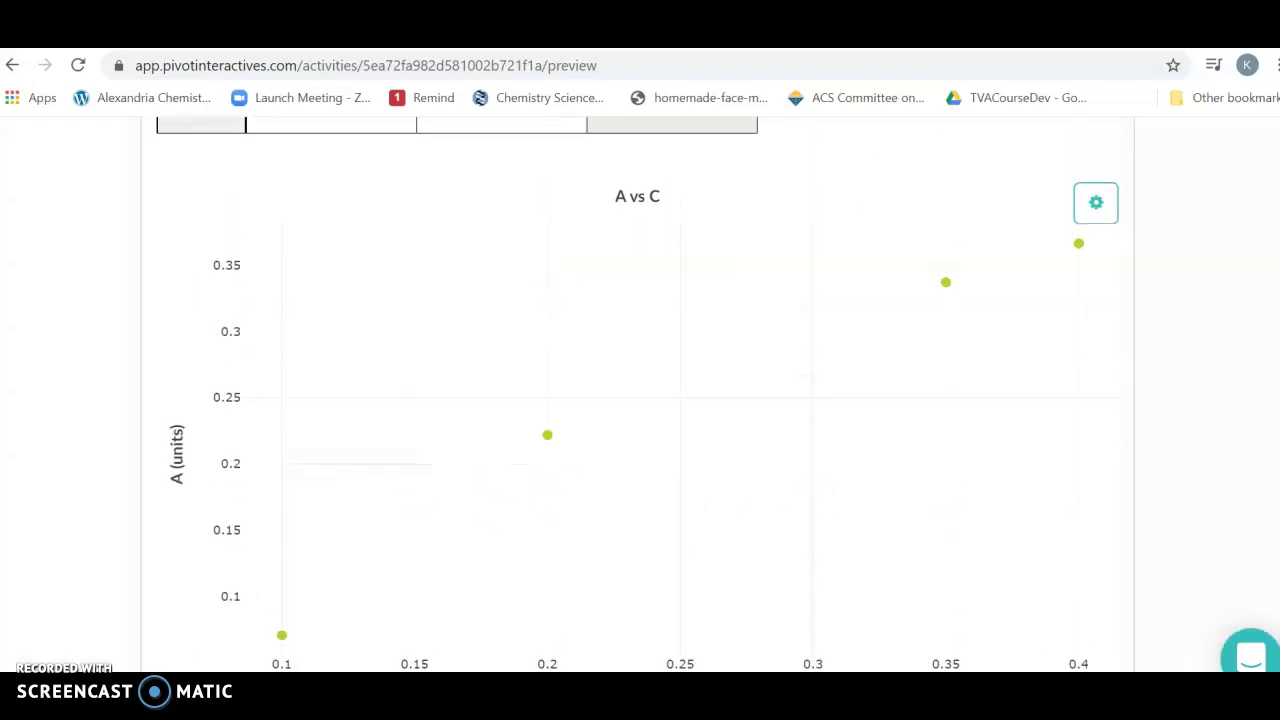
pyautogui.click(1098, 208)
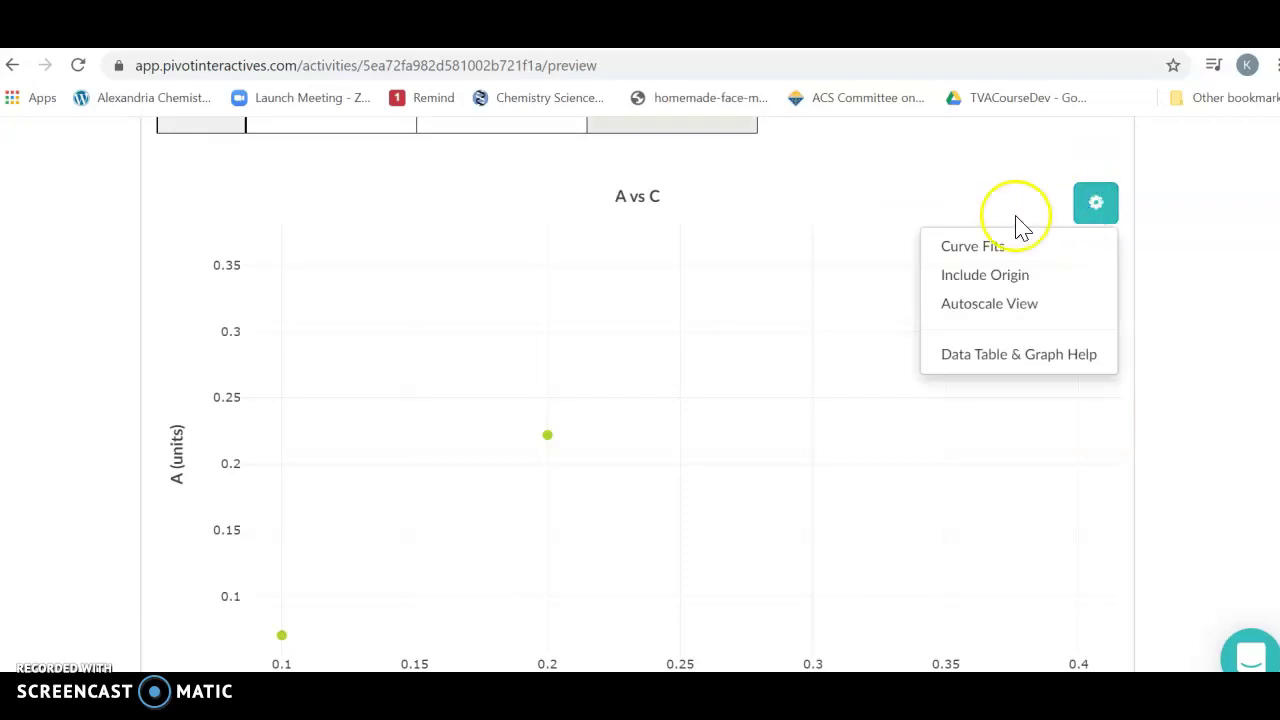
pyautogui.click(980, 248)
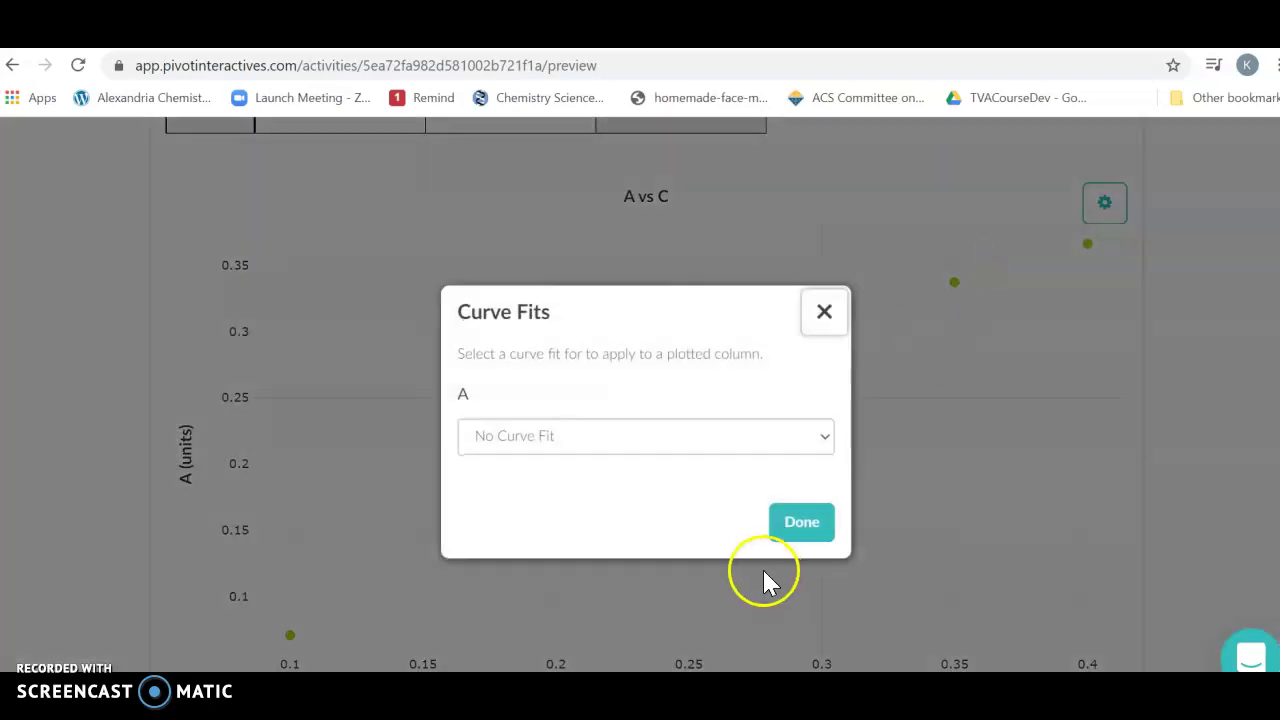
pyautogui.click(822, 440)
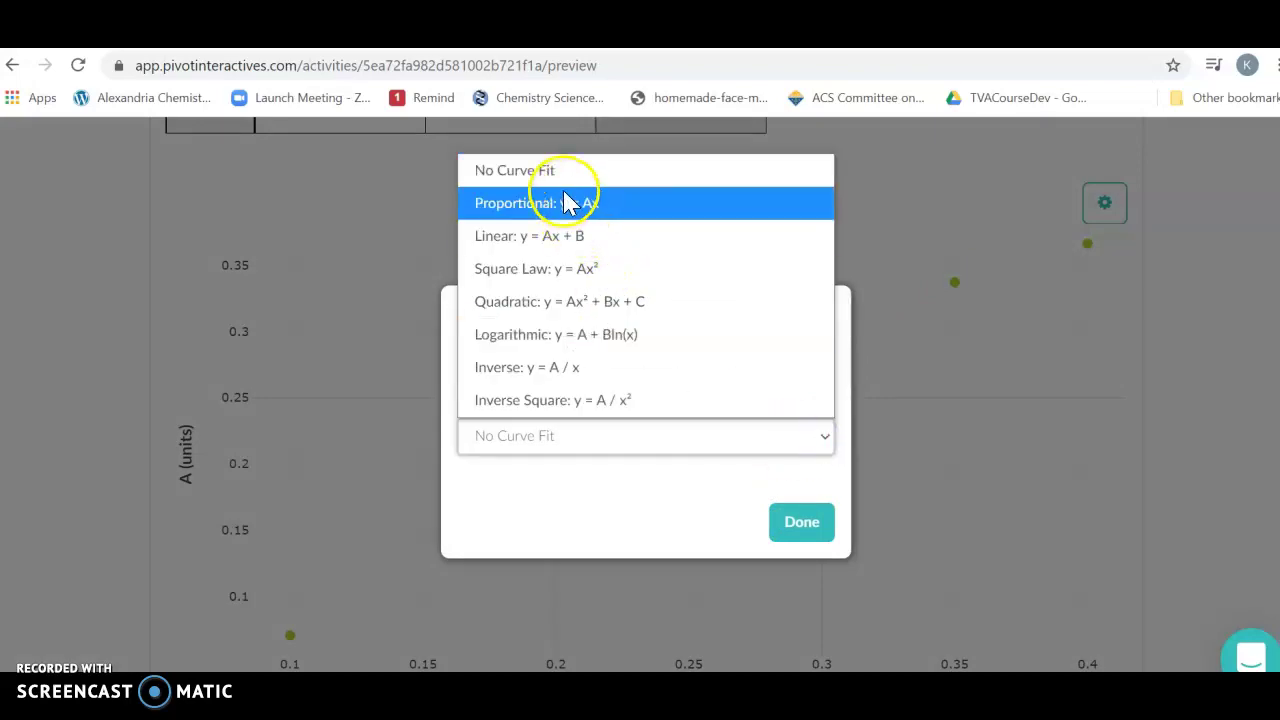
pyautogui.click(545, 240)
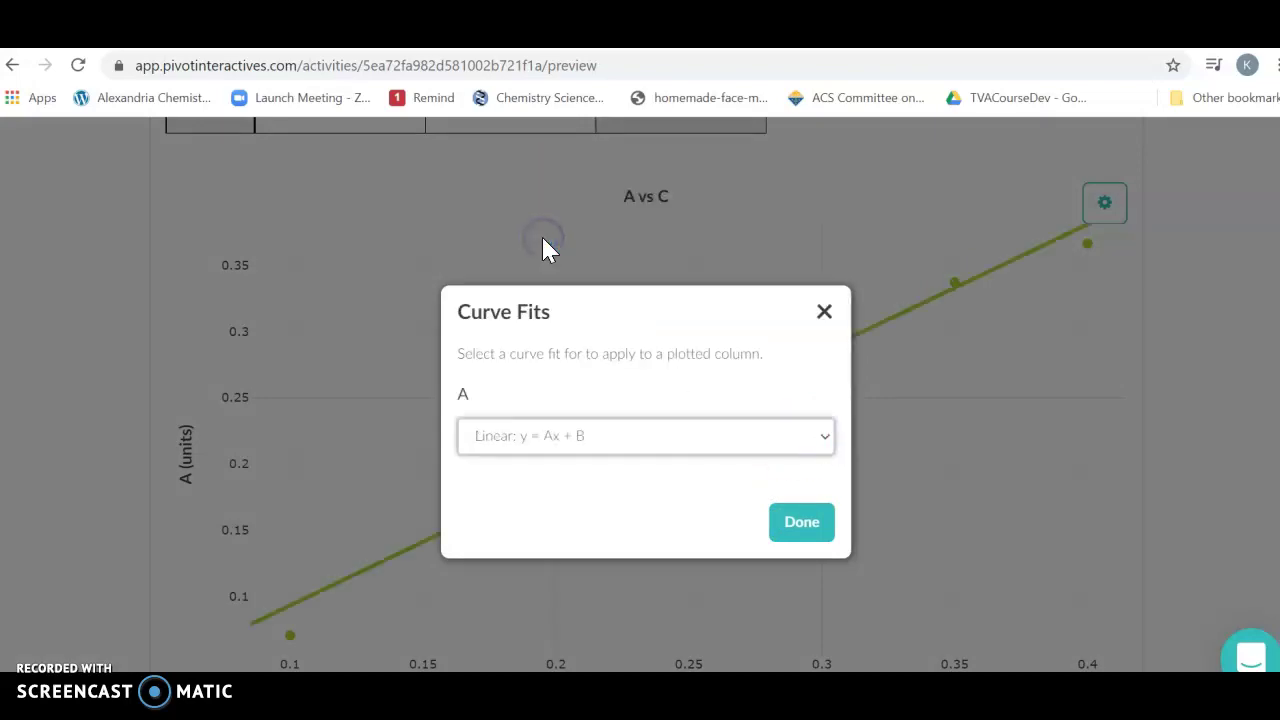
pyautogui.click(804, 525)
pyautogui.click(1091, 237)
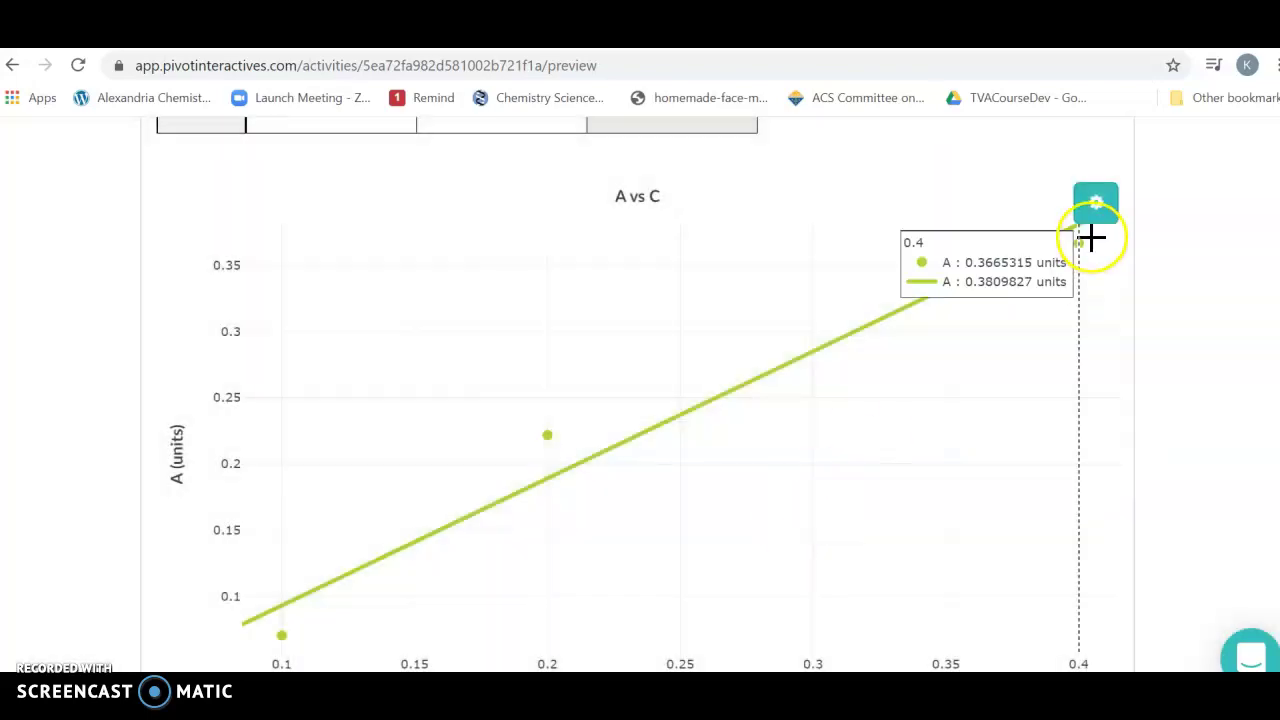
pyautogui.click(842, 284)
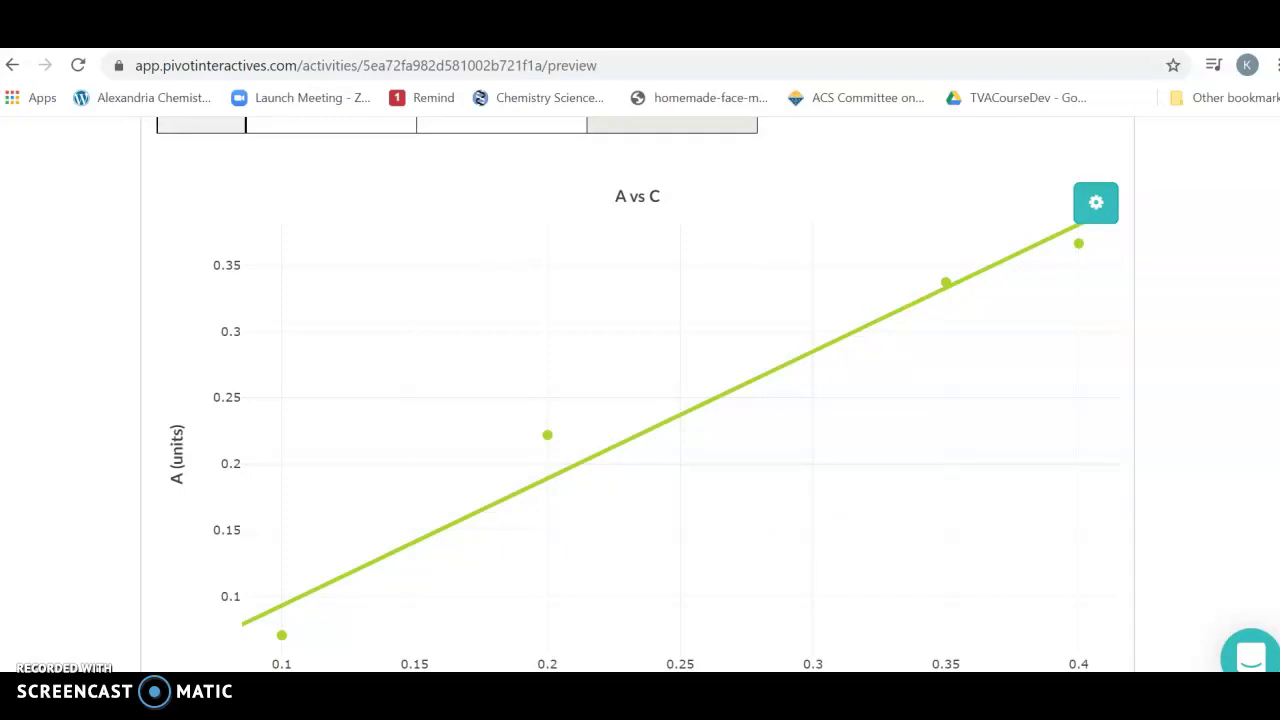
pyautogui.scroll(-3, 640, 400)
pyautogui.scroll(-1, 640, 400)
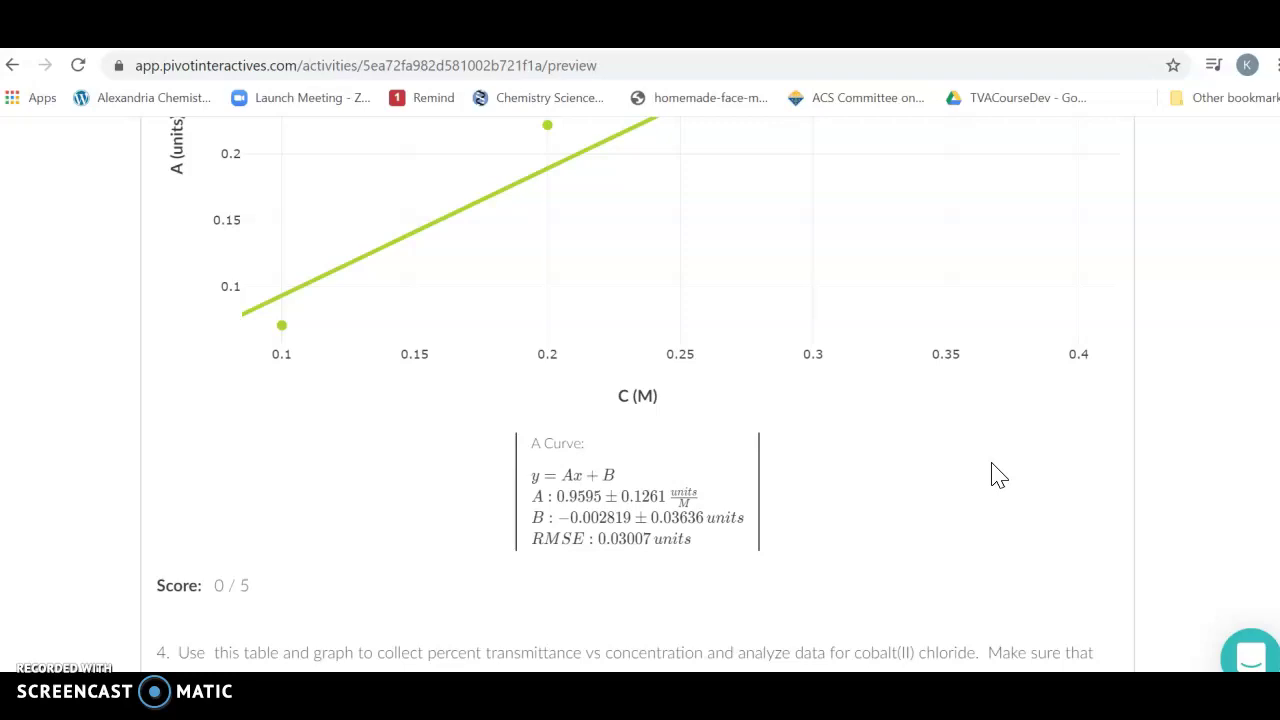
pyautogui.scroll(1, 995, 468)
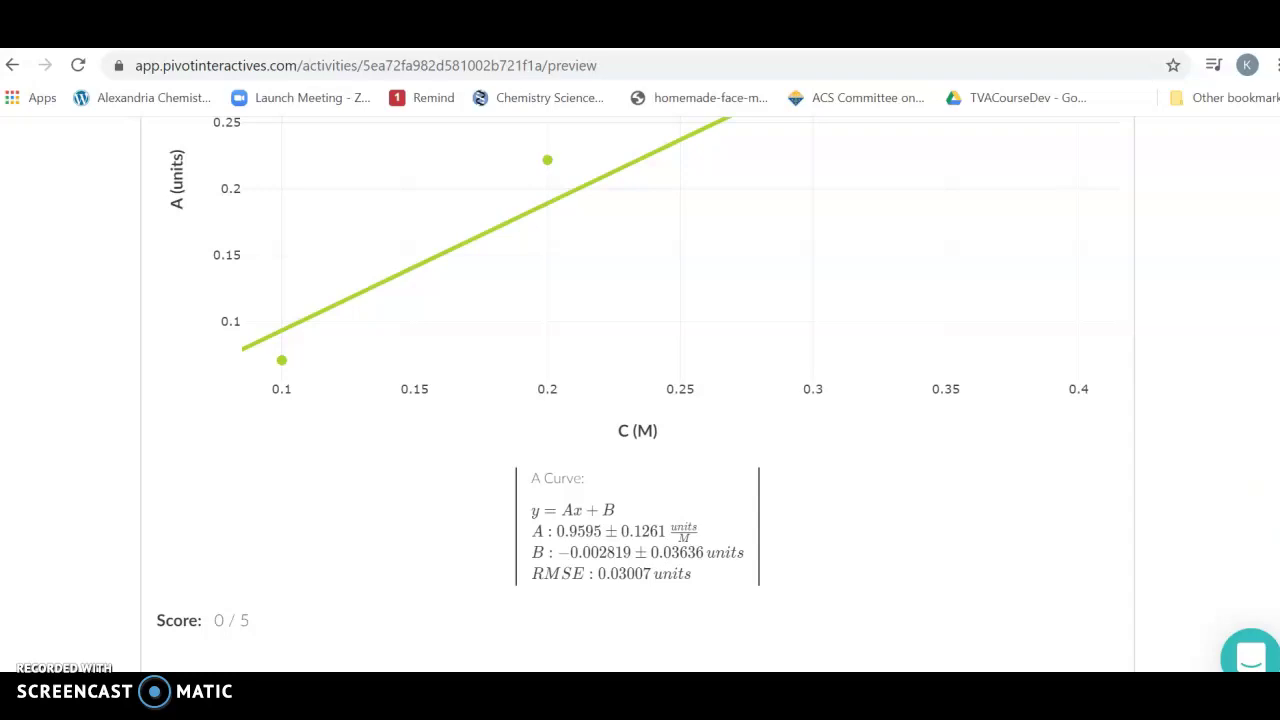
pyautogui.scroll(10, 1262, 514)
pyautogui.scroll(-3, 638, 394)
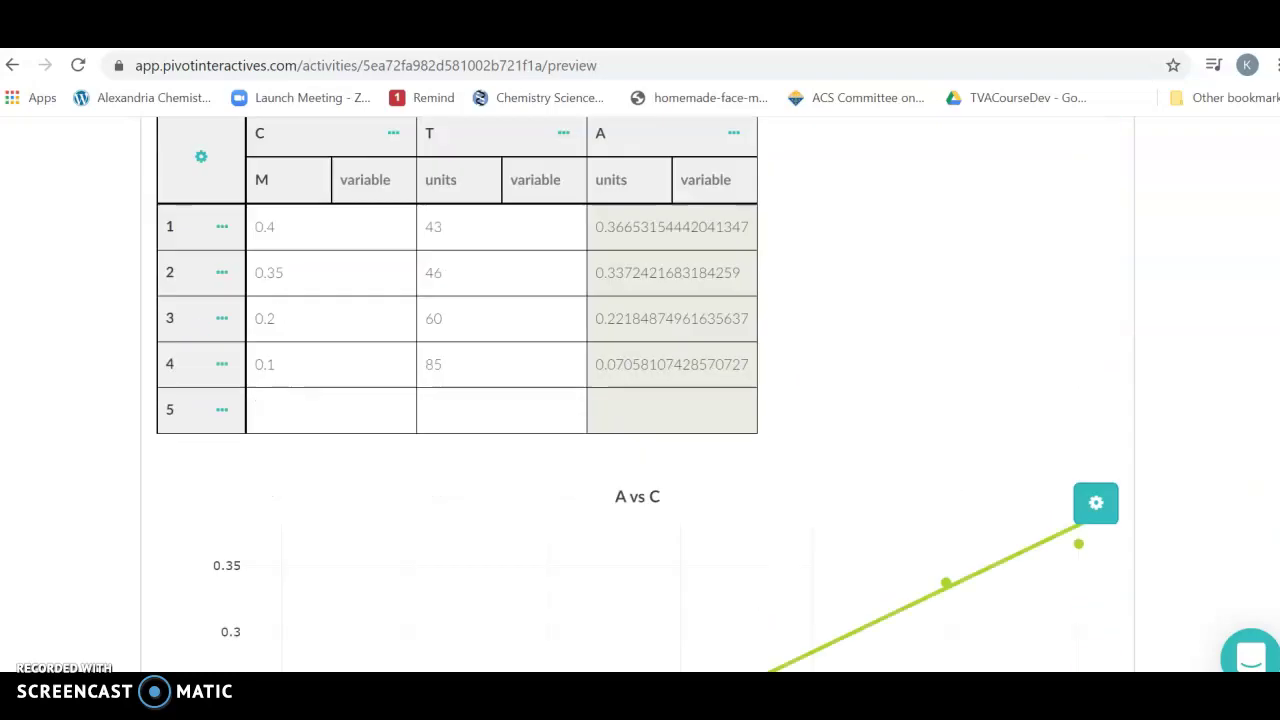
pyautogui.scroll(-1, 638, 394)
pyautogui.scroll(1, 638, 394)
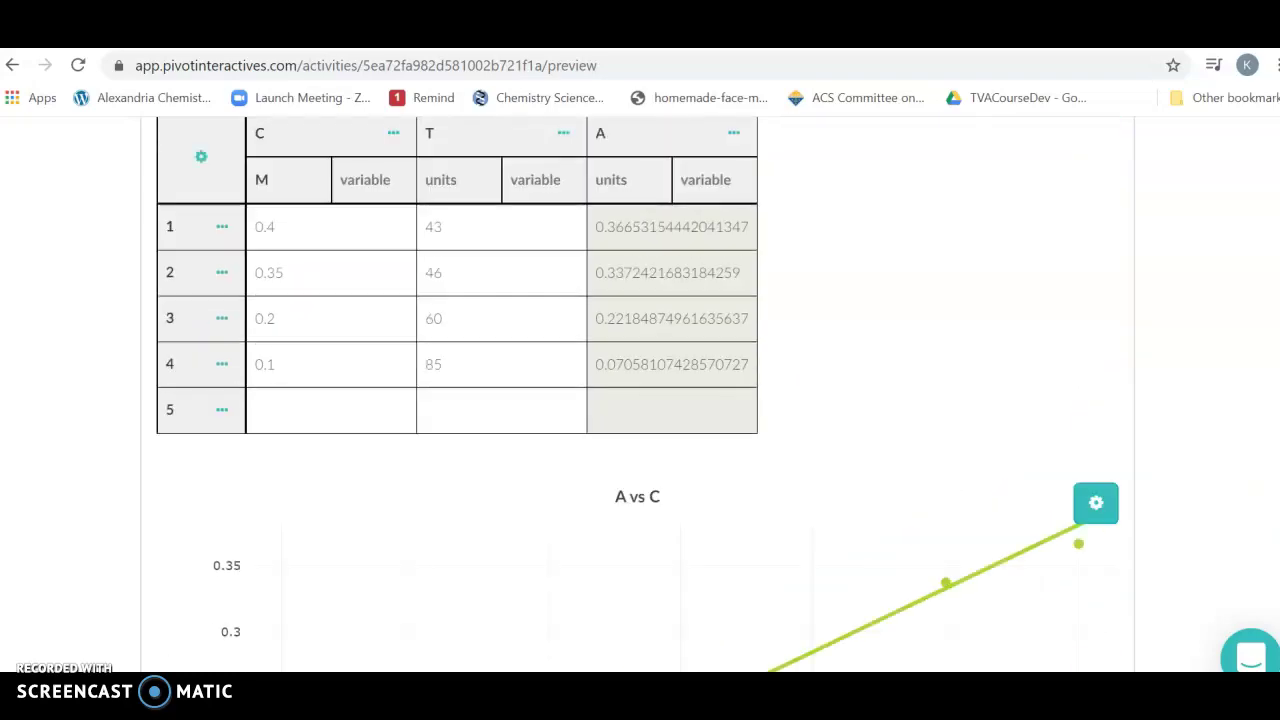
pyautogui.scroll(-3, 638, 394)
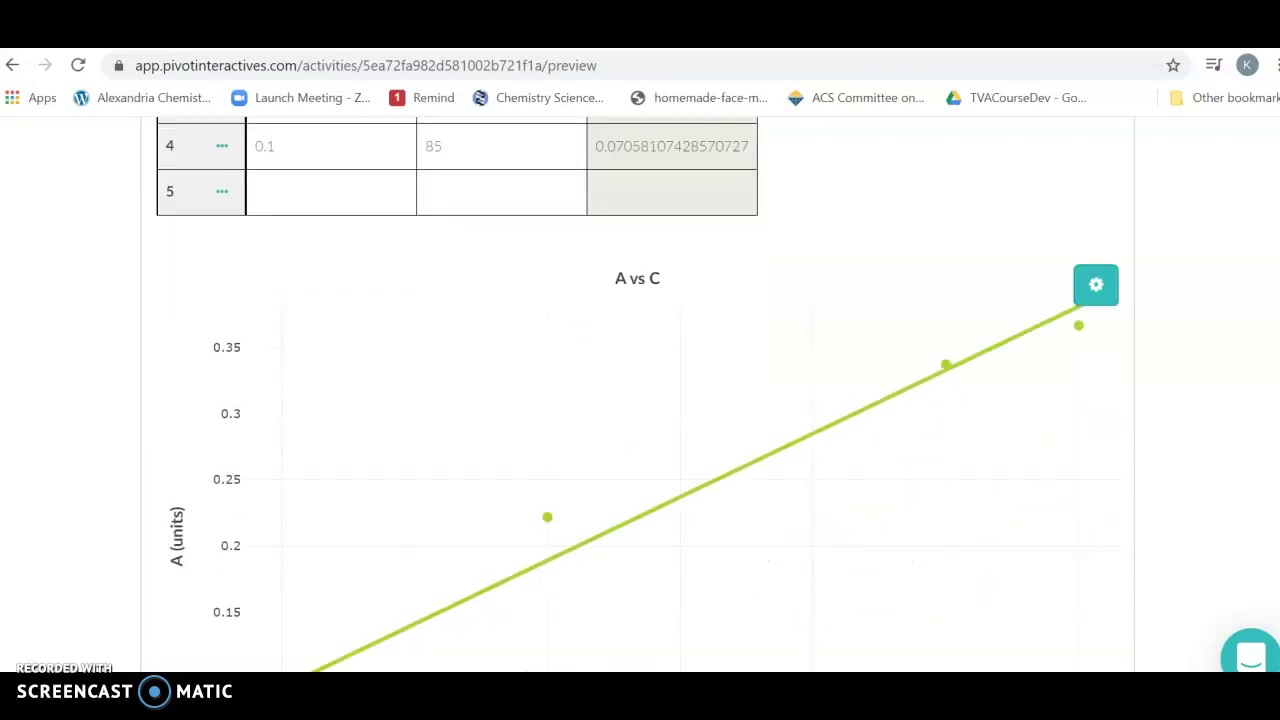
pyautogui.click(1099, 289)
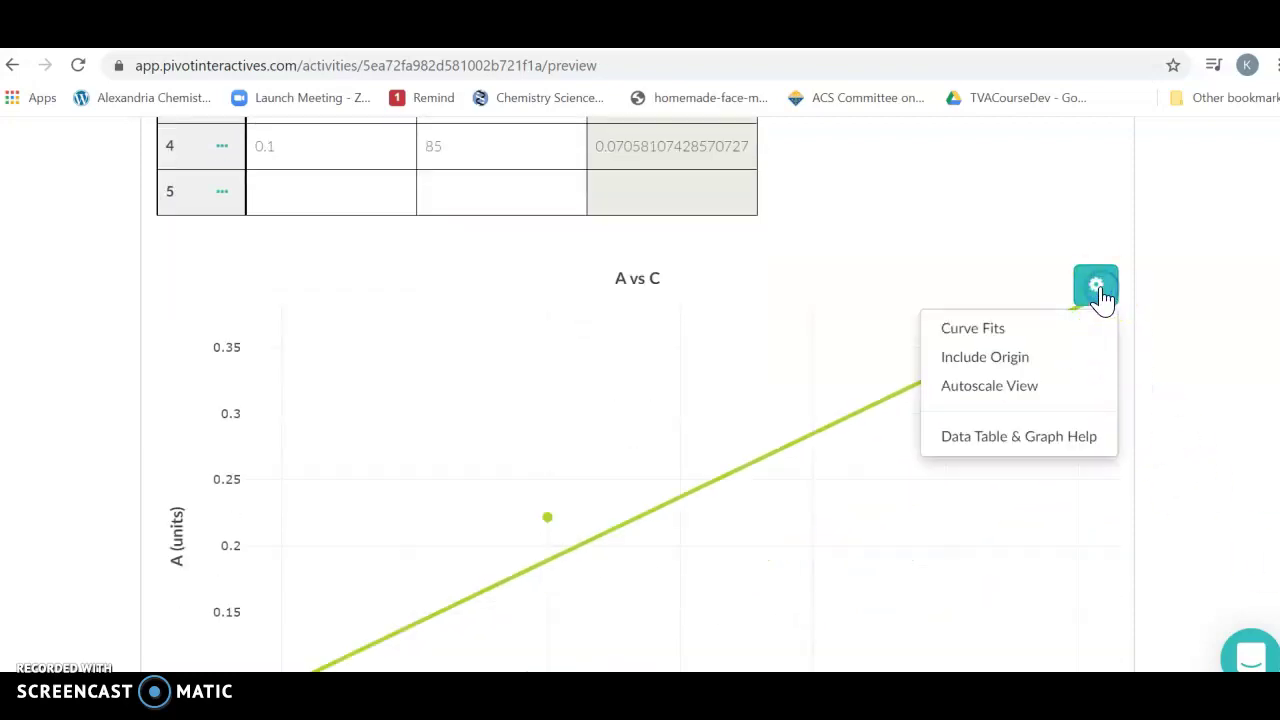
pyautogui.click(986, 326)
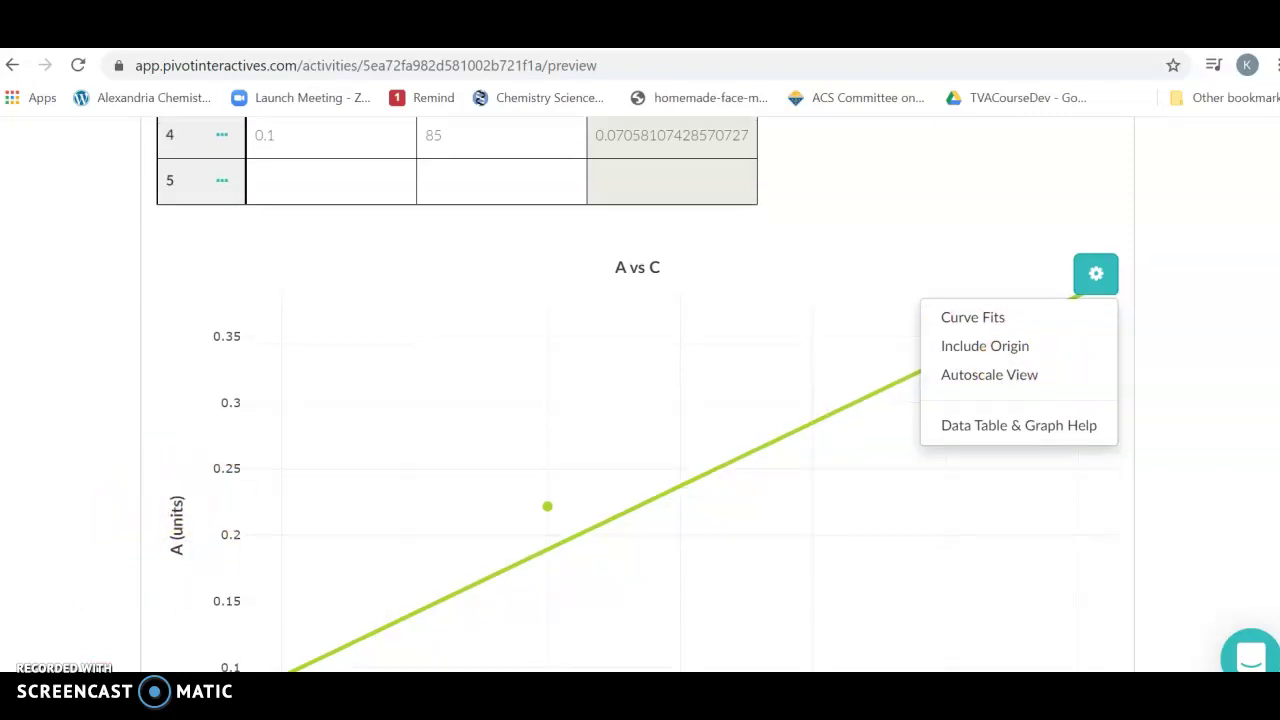
pyautogui.scroll(-3, 640, 400)
pyautogui.scroll(1, 640, 400)
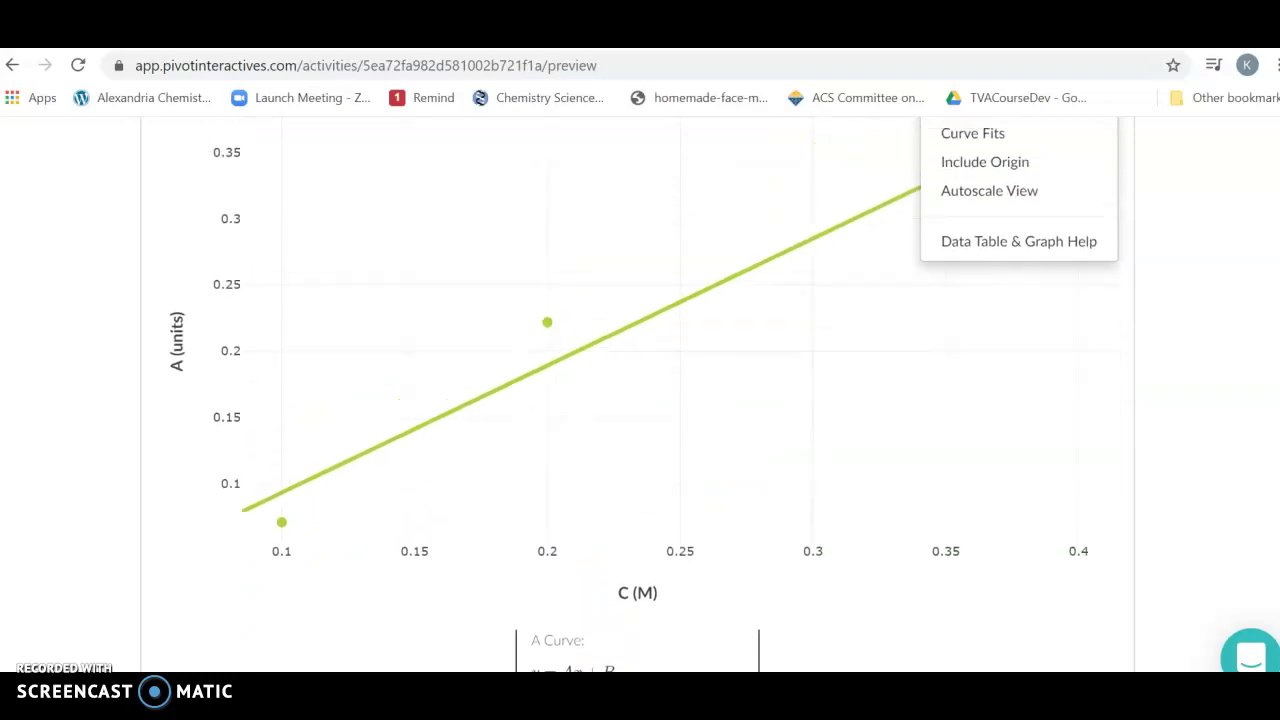
pyautogui.scroll(-3, 640, 400)
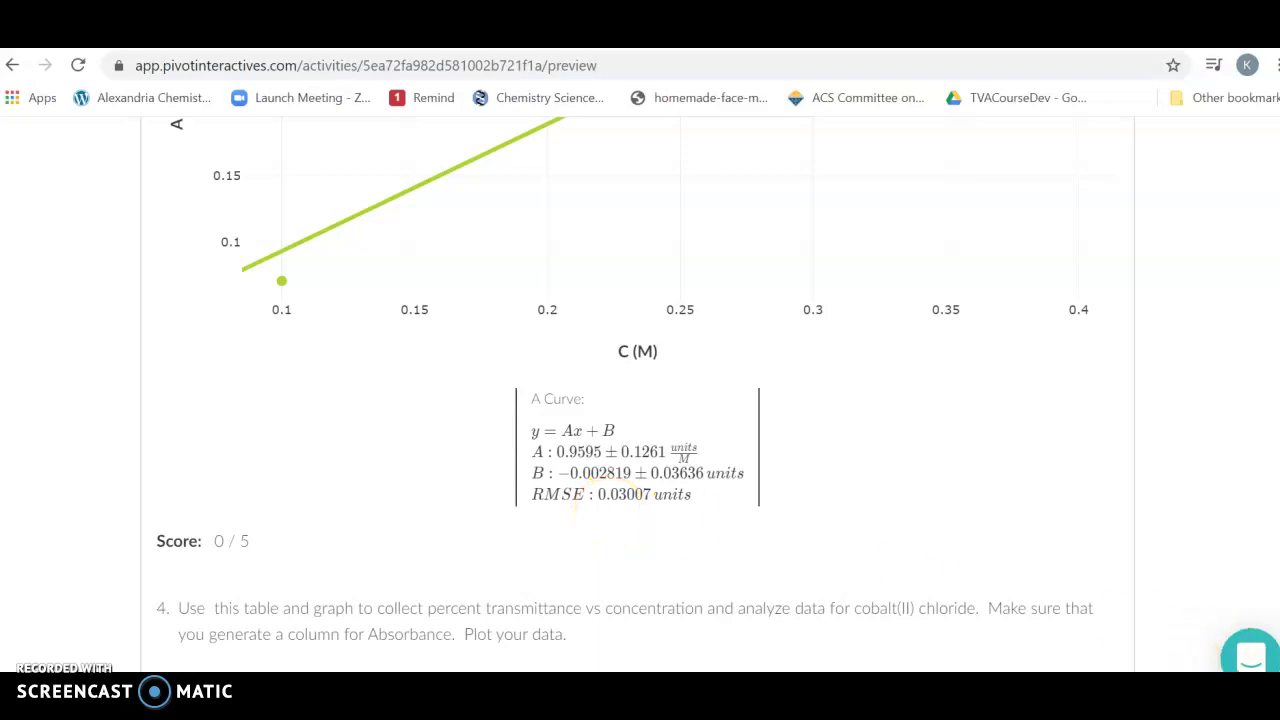
pyautogui.scroll(1, 640, 400)
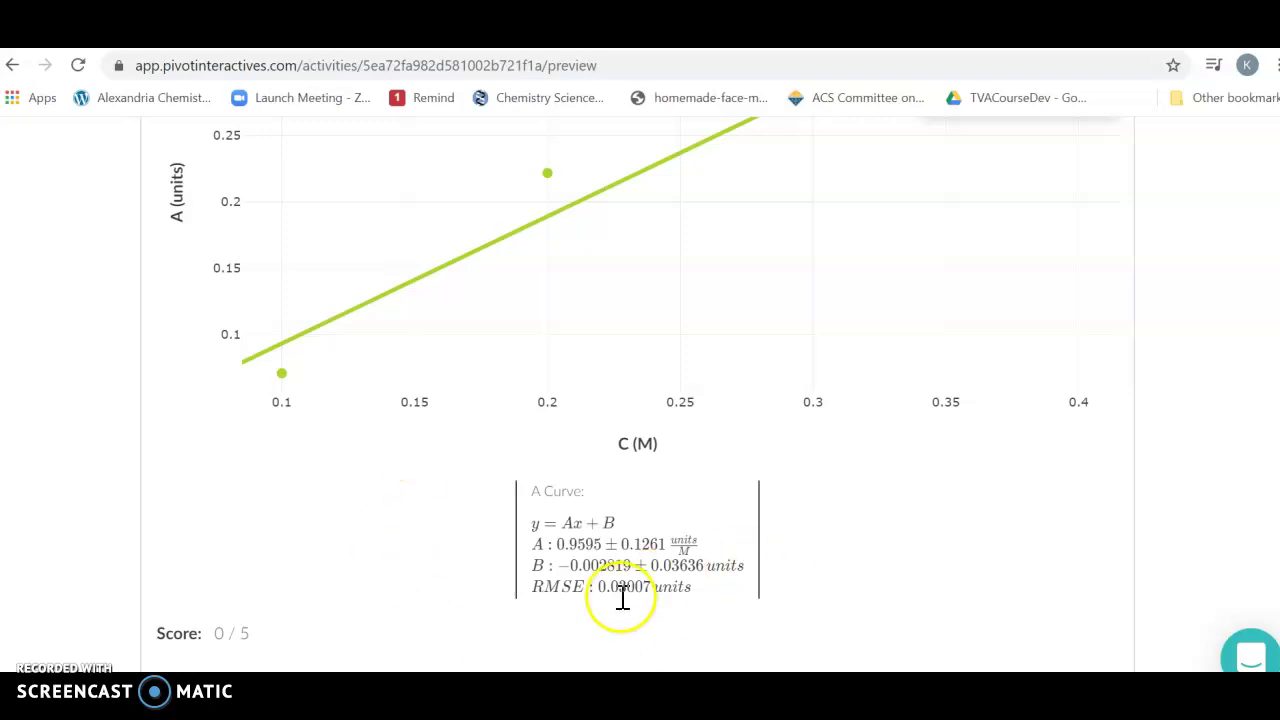
pyautogui.moveTo(274, 316)
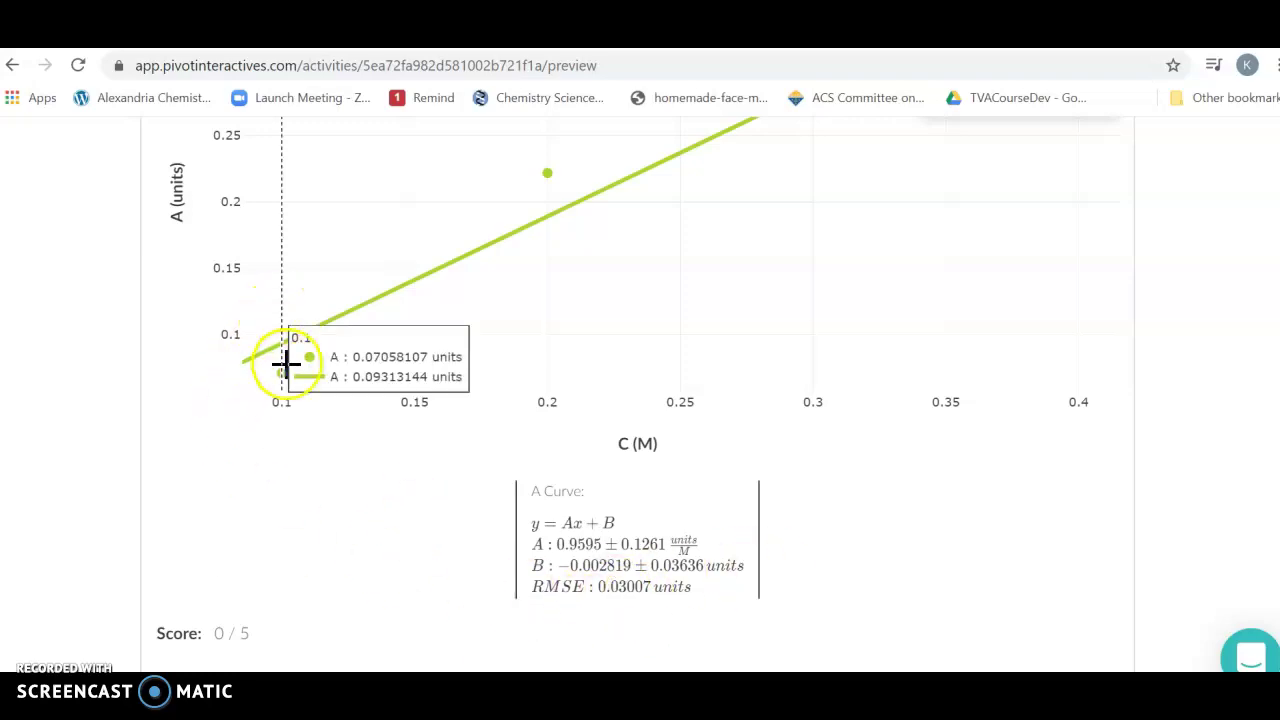
pyautogui.moveTo(544, 170)
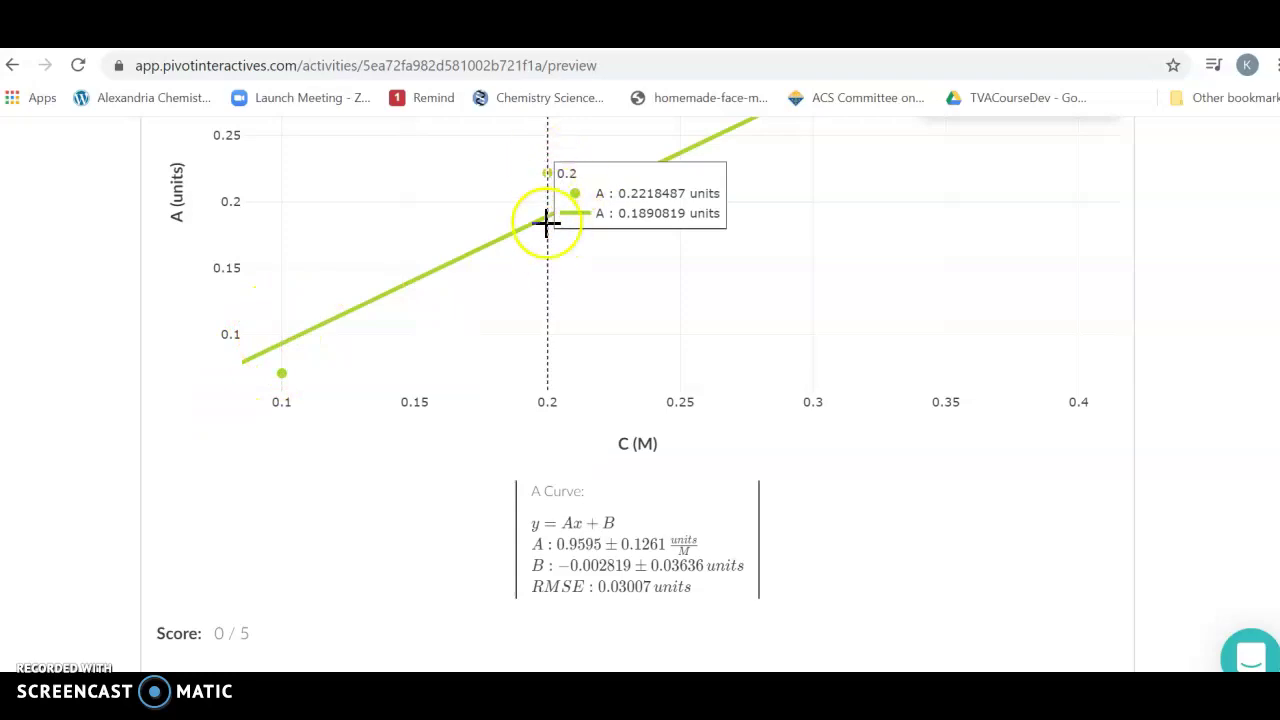